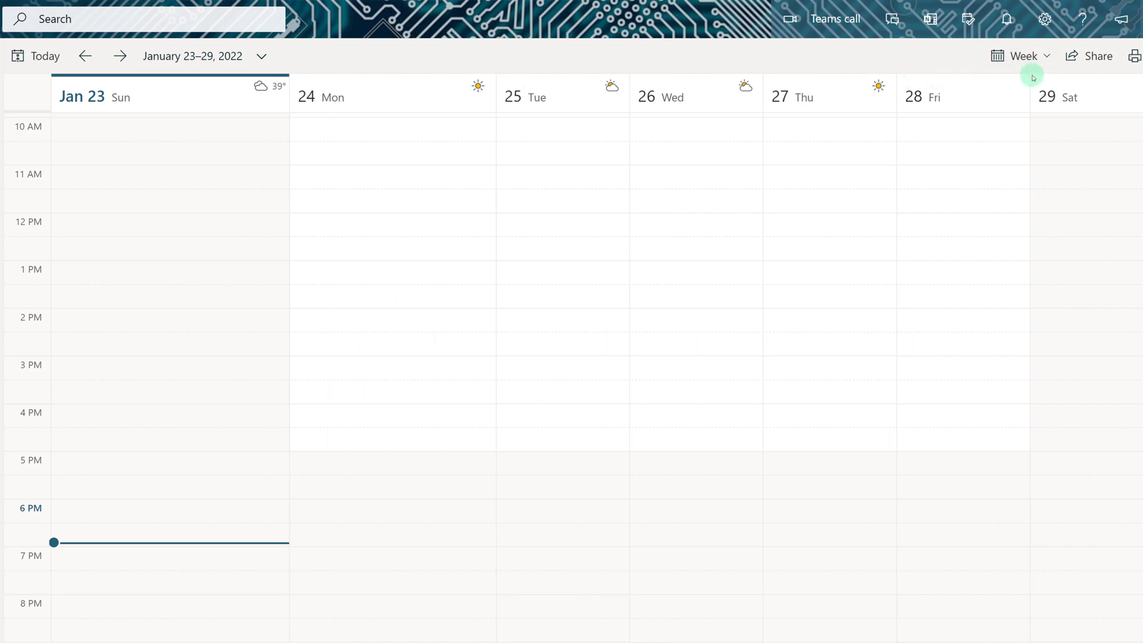
# - Switch the calendar to Board layout, then page through Tips to the keyboard shortcuts reference
pyautogui.click(1047, 58)
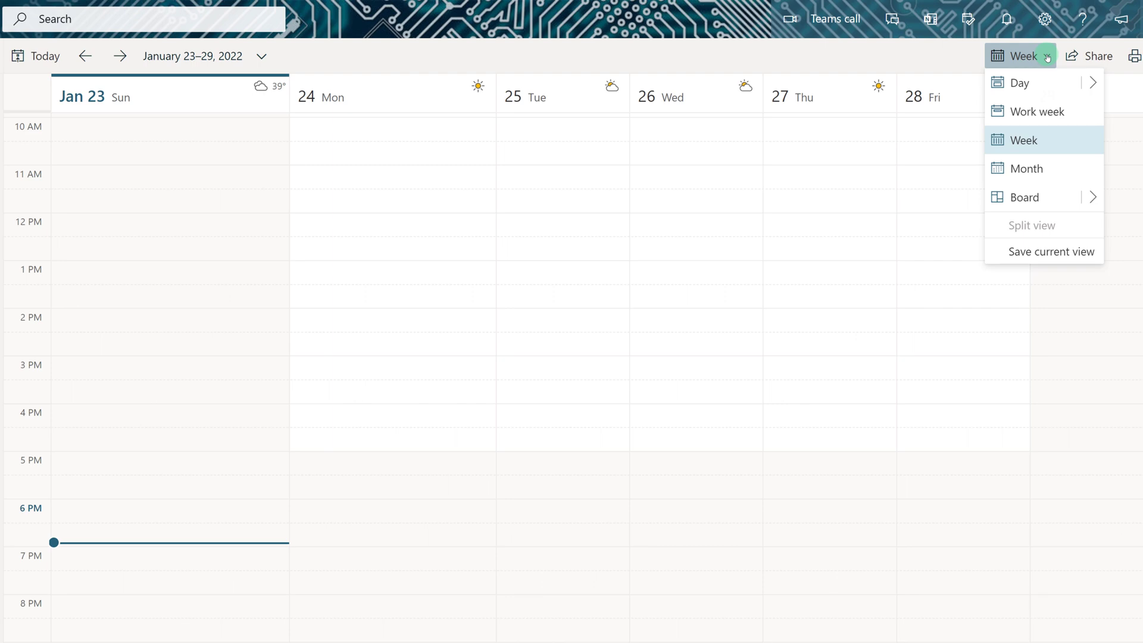
pyautogui.click(1031, 203)
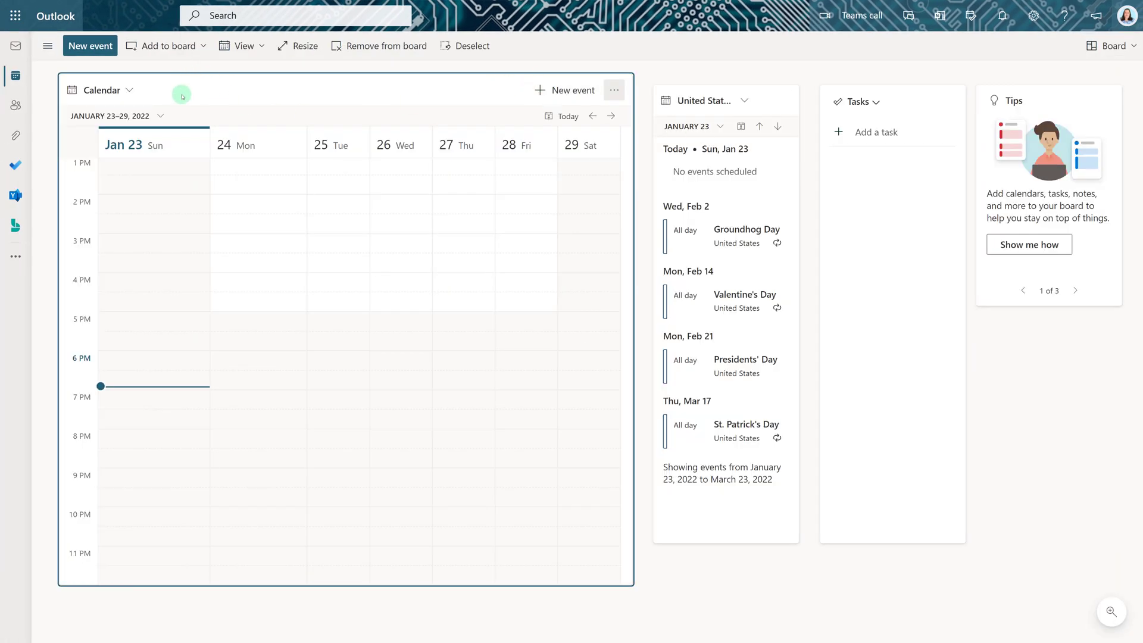
pyautogui.moveTo(745, 101)
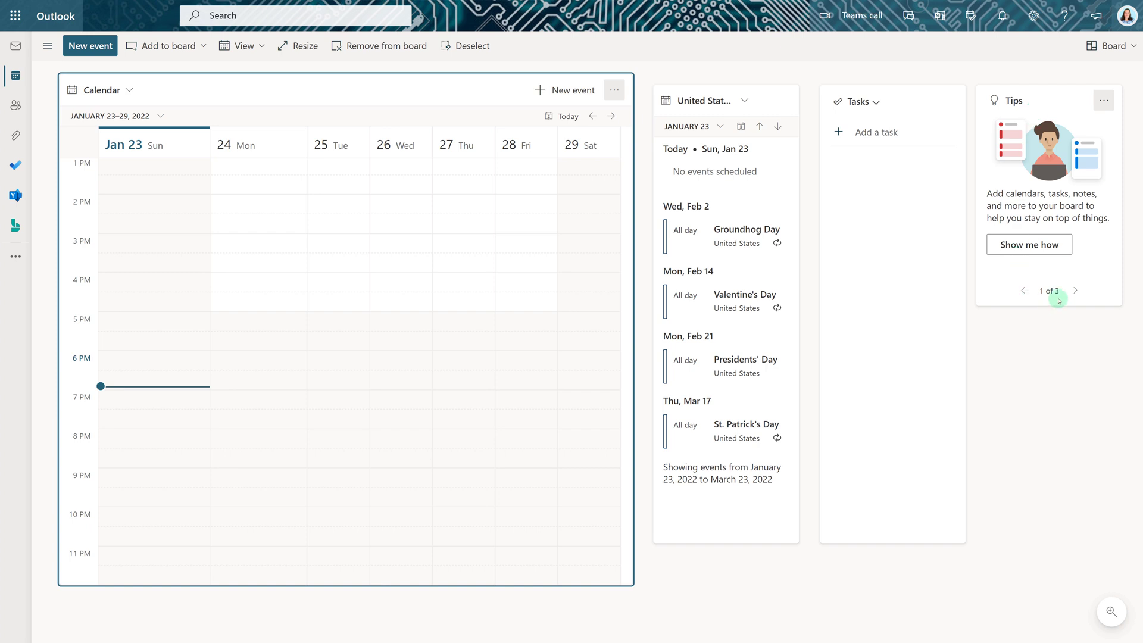
pyautogui.click(1077, 292)
pyautogui.click(1076, 293)
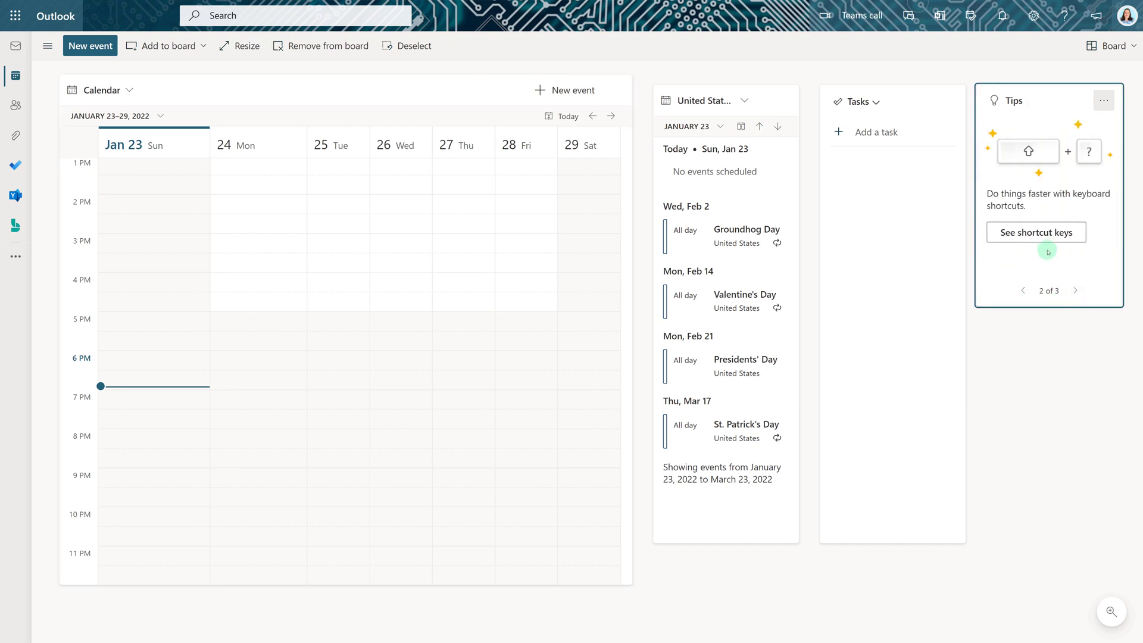
pyautogui.click(1042, 233)
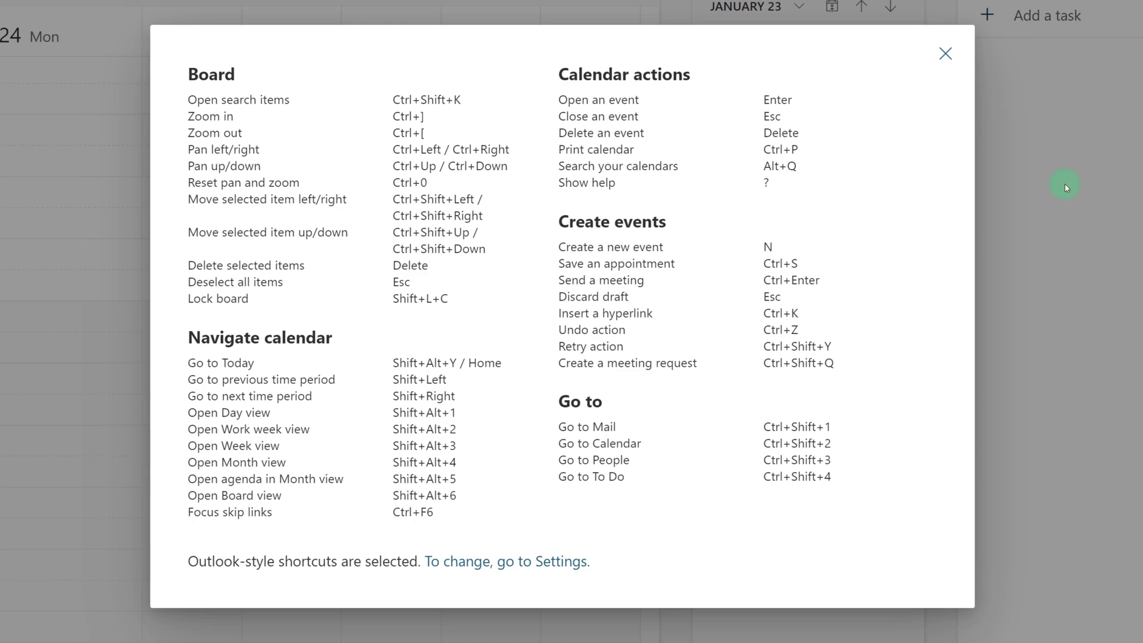
# - Close the shortcuts reference and remove the Tips card from the board
pyautogui.click(946, 54)
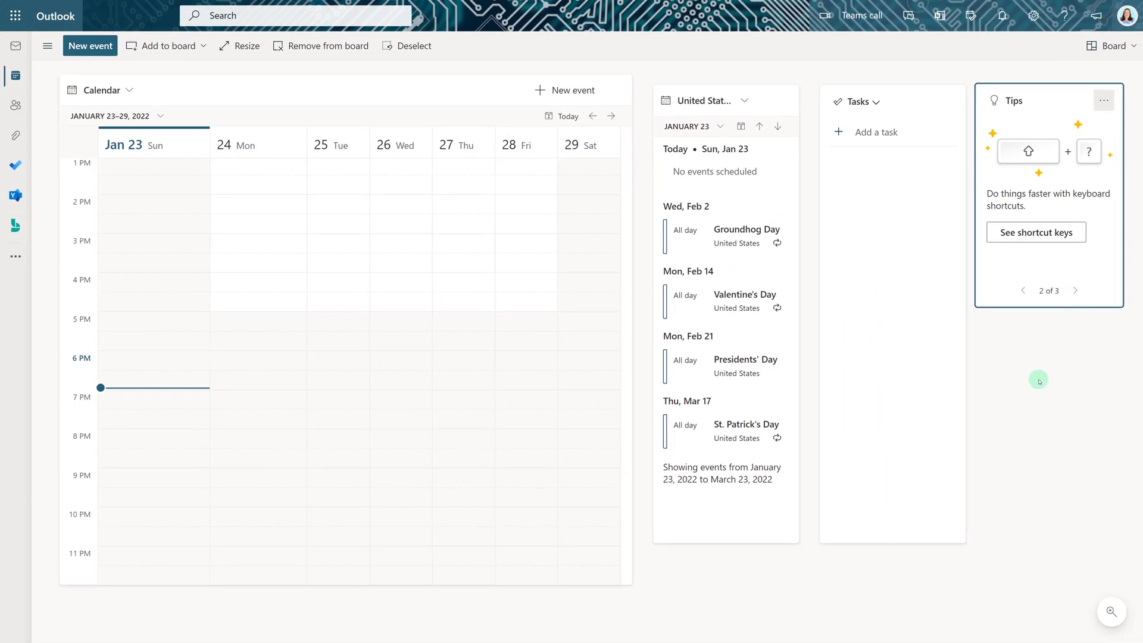
pyautogui.click(1104, 102)
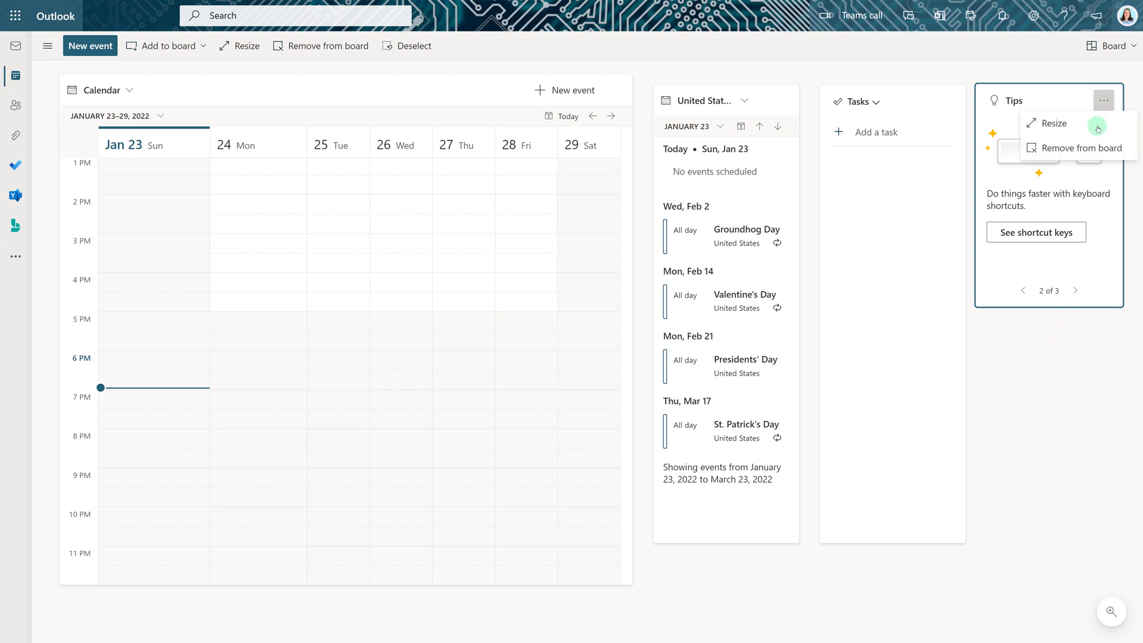
pyautogui.click(1086, 153)
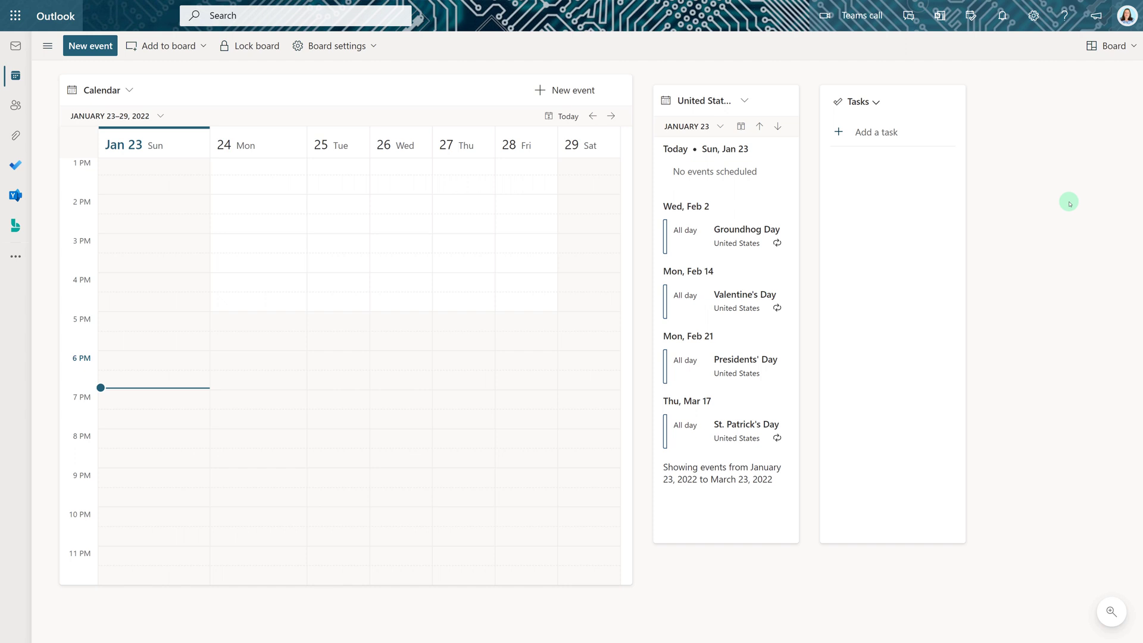
# - Shift the Tasks, United States holiday and Calendar cards right to free space on the left
pyautogui.moveTo(1038, 184)
pyautogui.mouseDown()
pyautogui.moveTo(1112, 194)
pyautogui.moveTo(1080, 158)
pyautogui.moveTo(817, 250)
pyautogui.moveTo(640, 240)
pyautogui.moveTo(1021, 179)
pyautogui.moveTo(1033, 214)
pyautogui.moveTo(1059, 209)
pyautogui.moveTo(1020, 184)
pyautogui.mouseUp()
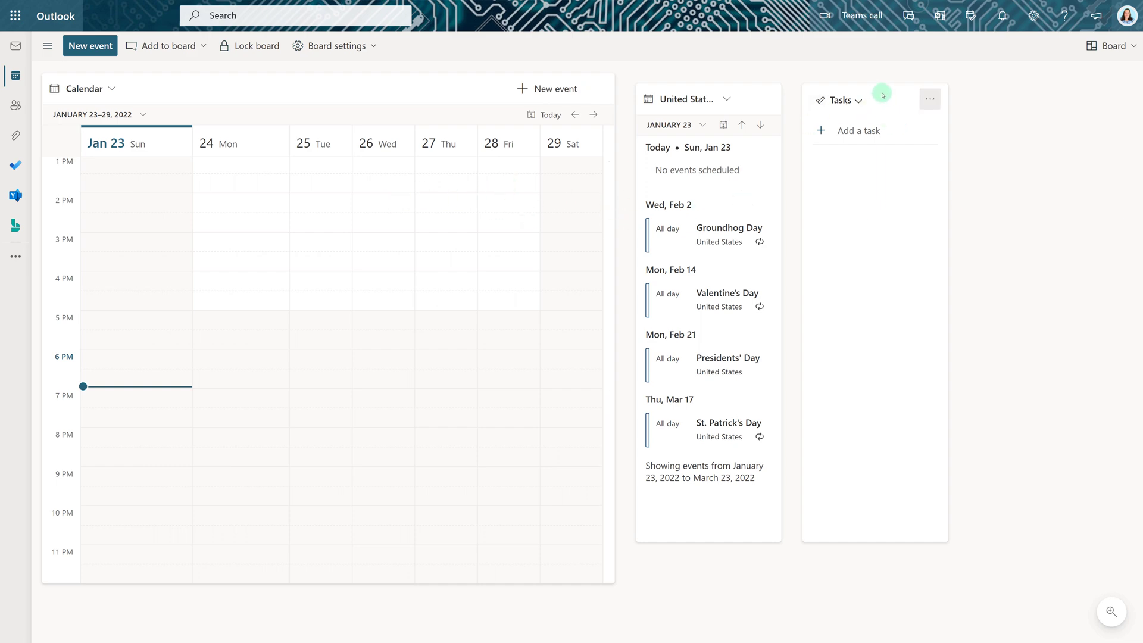
pyautogui.moveTo(874, 96); pyautogui.dragTo(1058, 101)
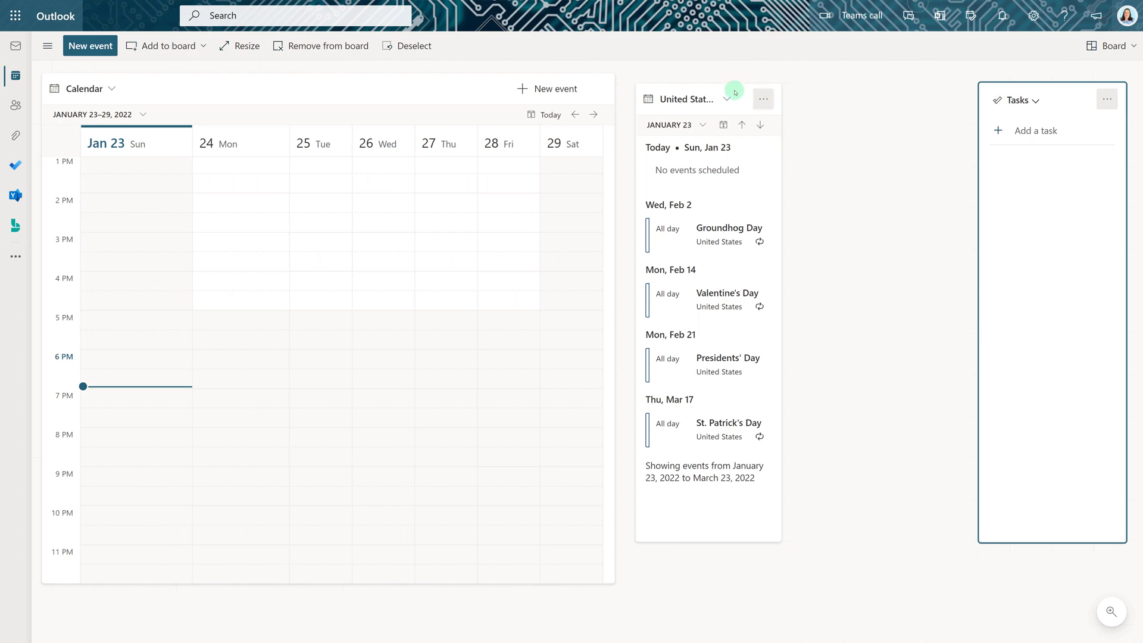
pyautogui.moveTo(732, 89); pyautogui.dragTo(926, 97)
pyautogui.moveTo(394, 88); pyautogui.dragTo(599, 110)
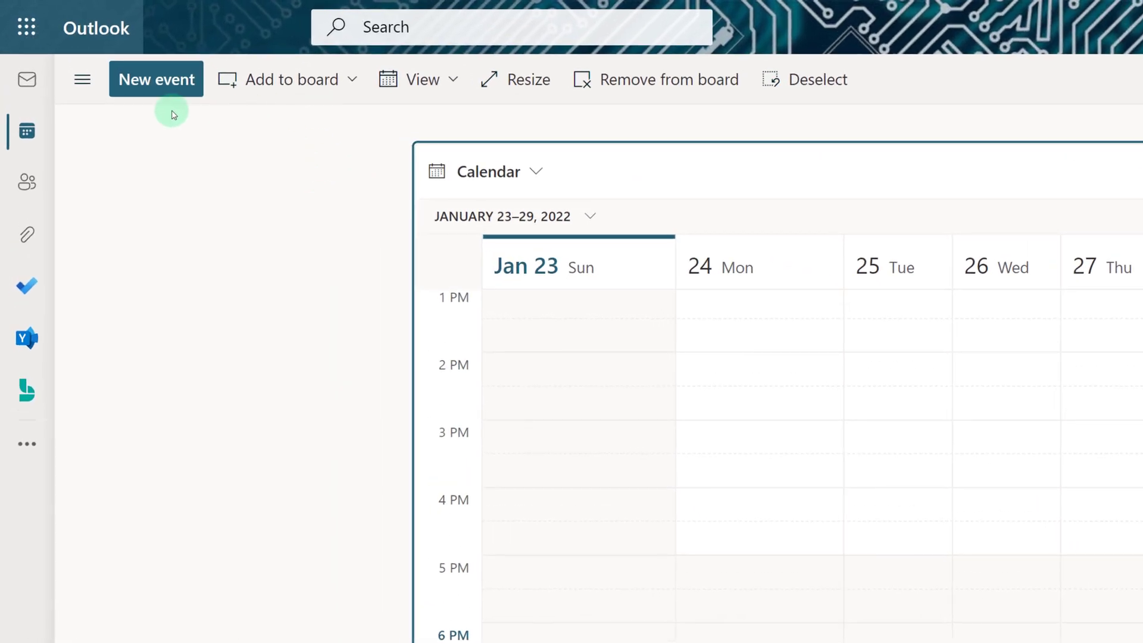
# - Add a clock card showing Seattle time
pyautogui.click(354, 81)
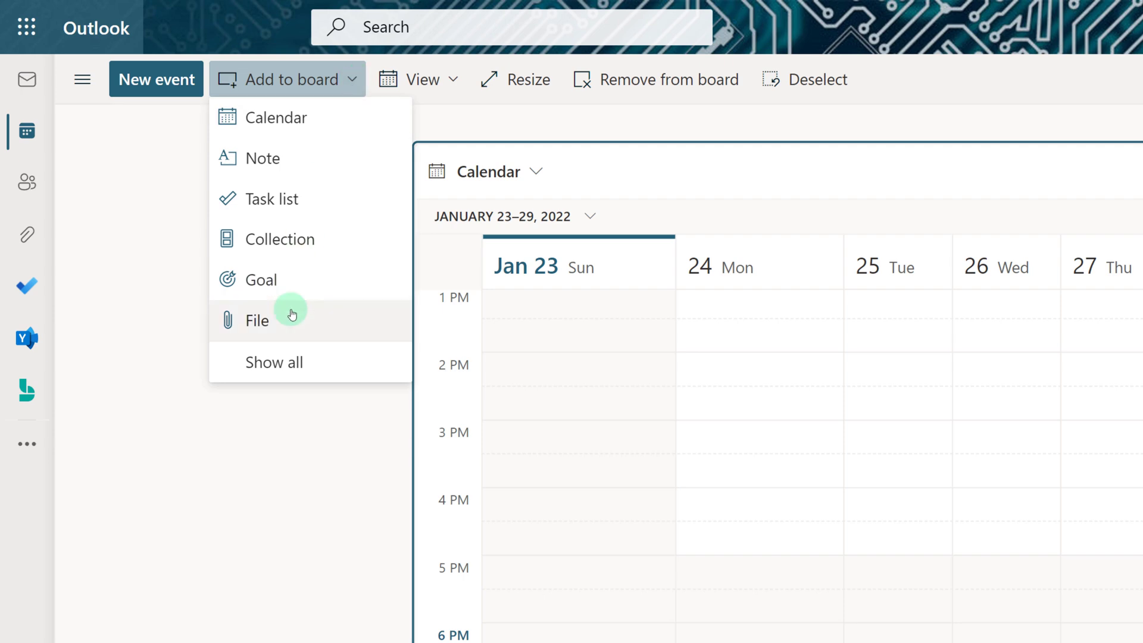
pyautogui.click(291, 378)
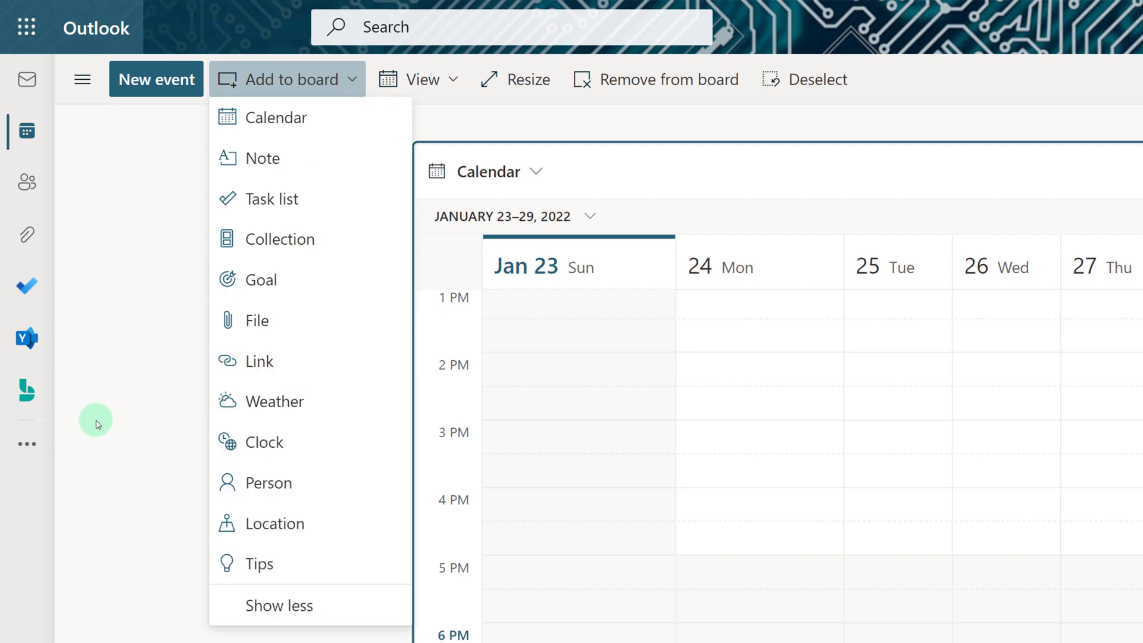
pyautogui.click(229, 437)
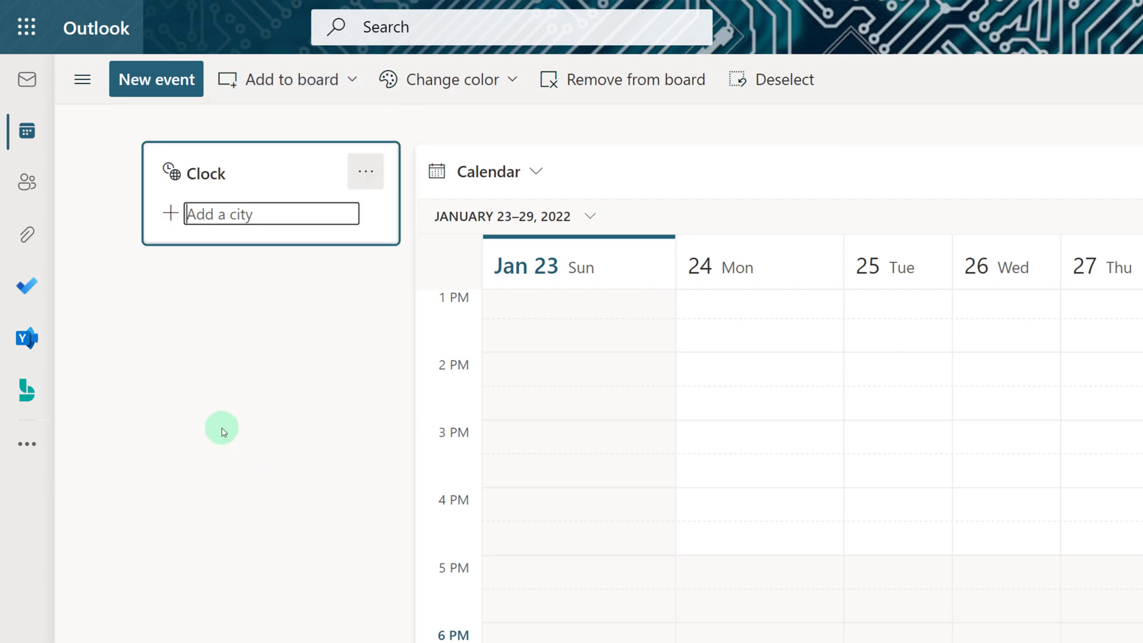
pyautogui.write('Seattle')
pyautogui.click(281, 255)
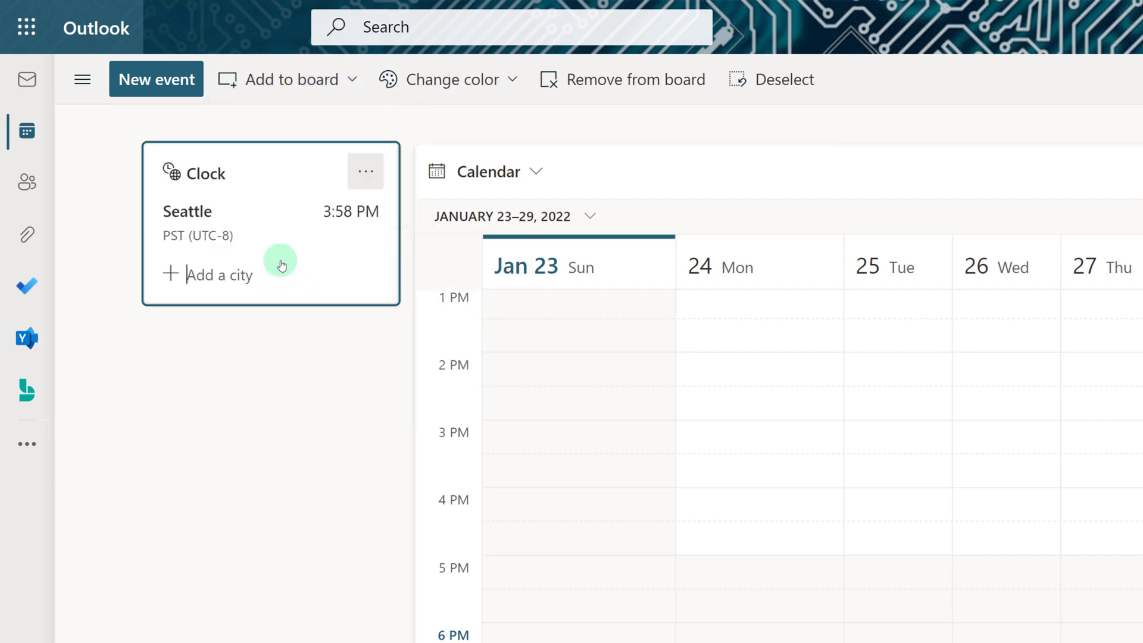
# - Add a second clock card for Austin, Texas
pyautogui.click(297, 95)
pyautogui.click(266, 443)
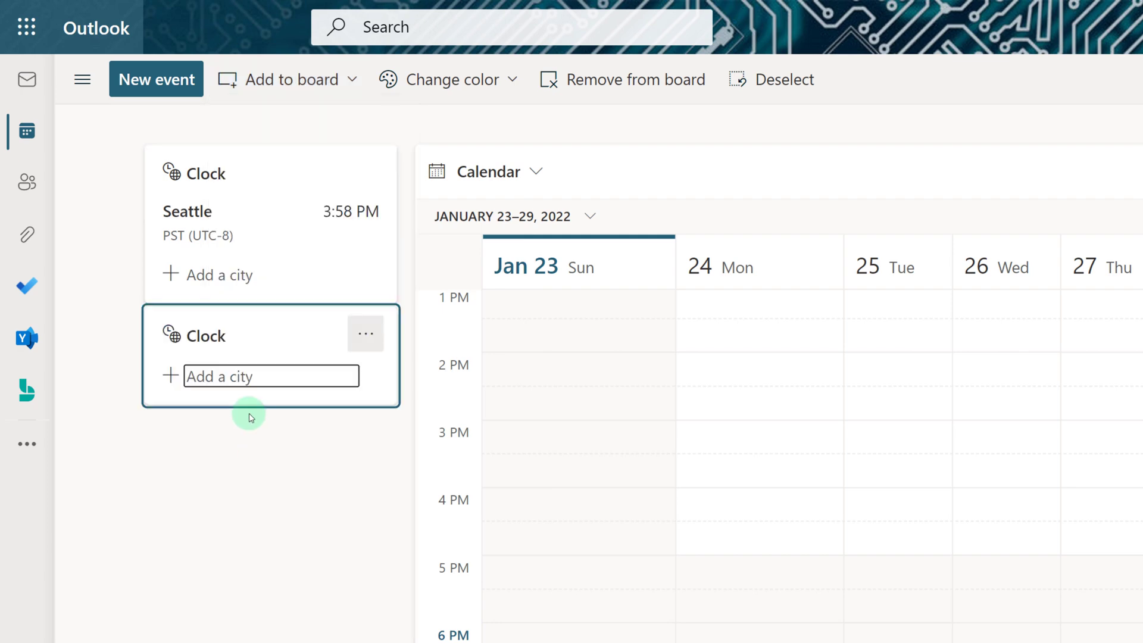
pyautogui.write('Austin')
pyautogui.click(247, 410)
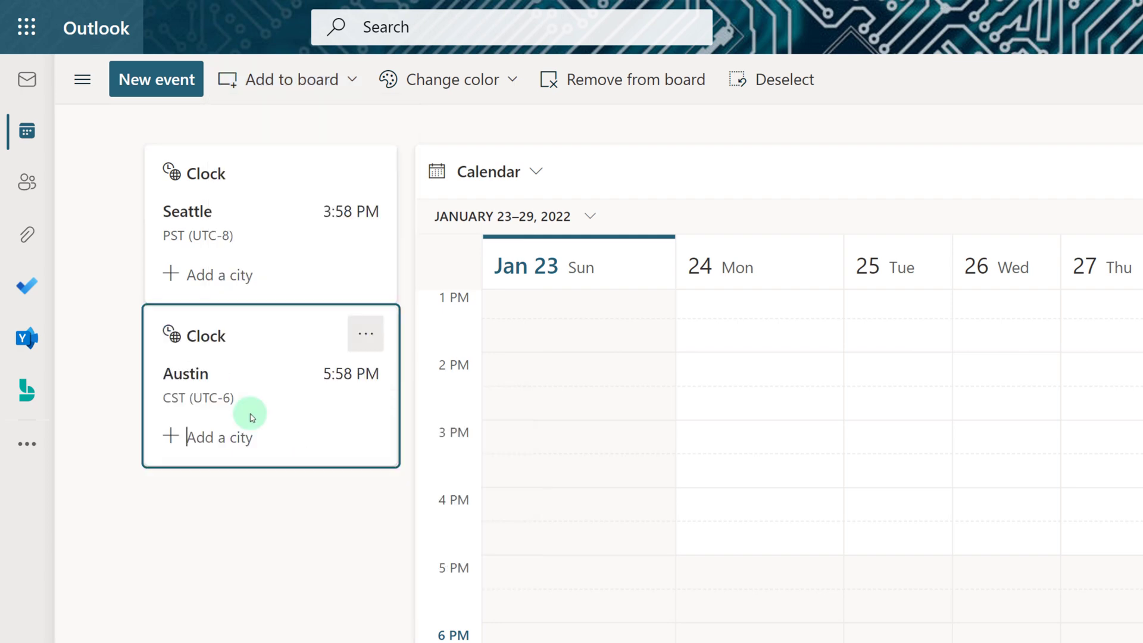
# - Add a third clock card for Washington
pyautogui.click(353, 84)
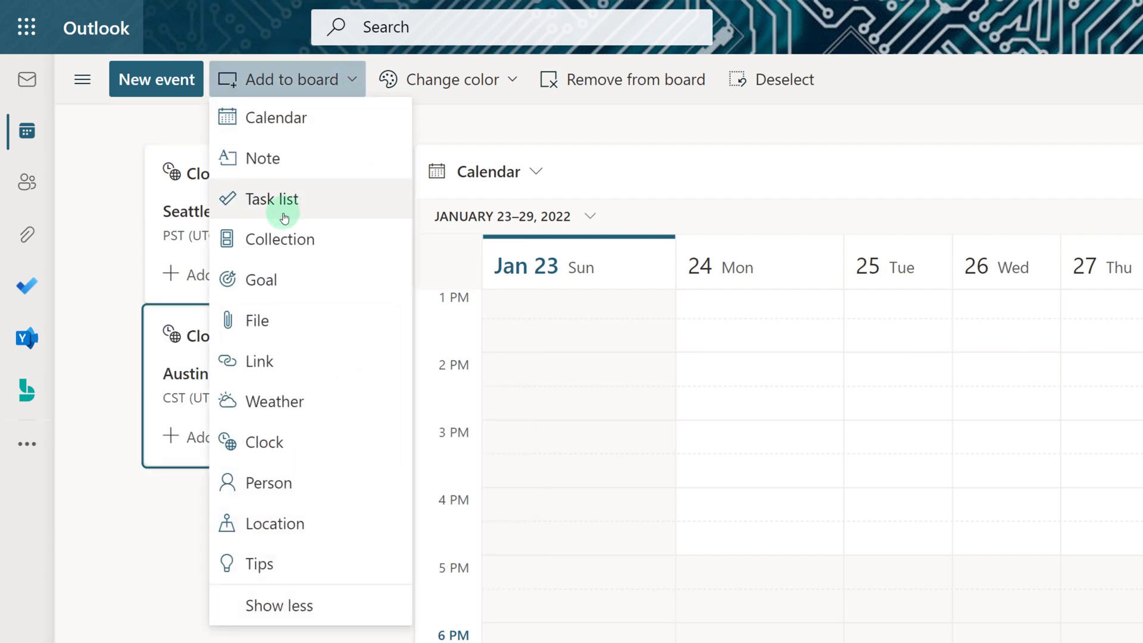
pyautogui.click(276, 443)
pyautogui.write('Washington')
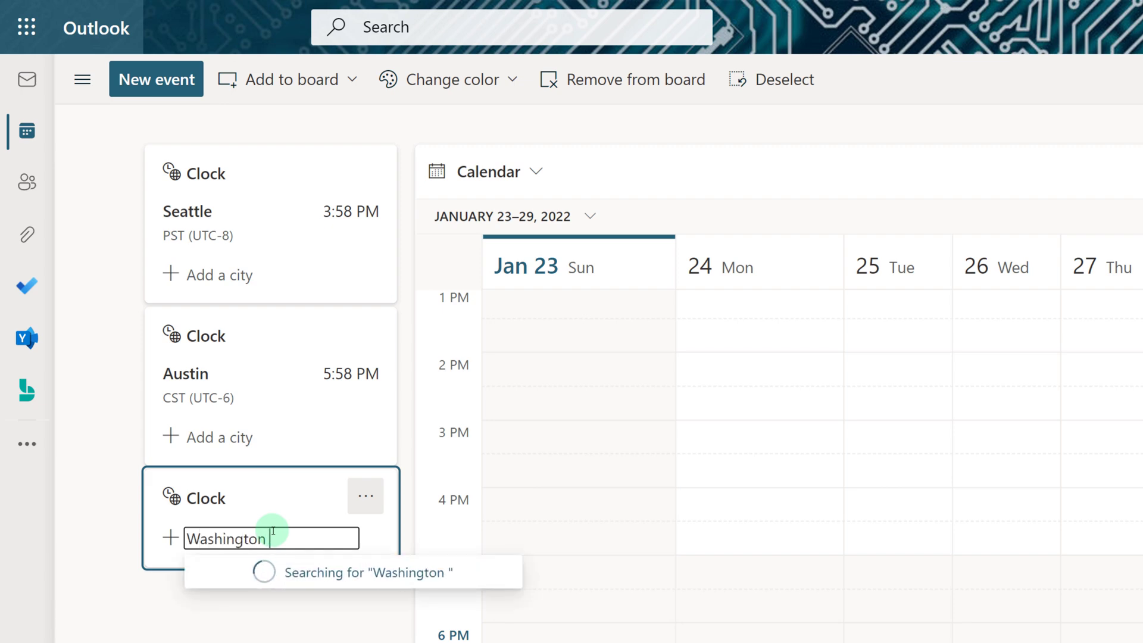
pyautogui.press('Return')
pyautogui.click(268, 172)
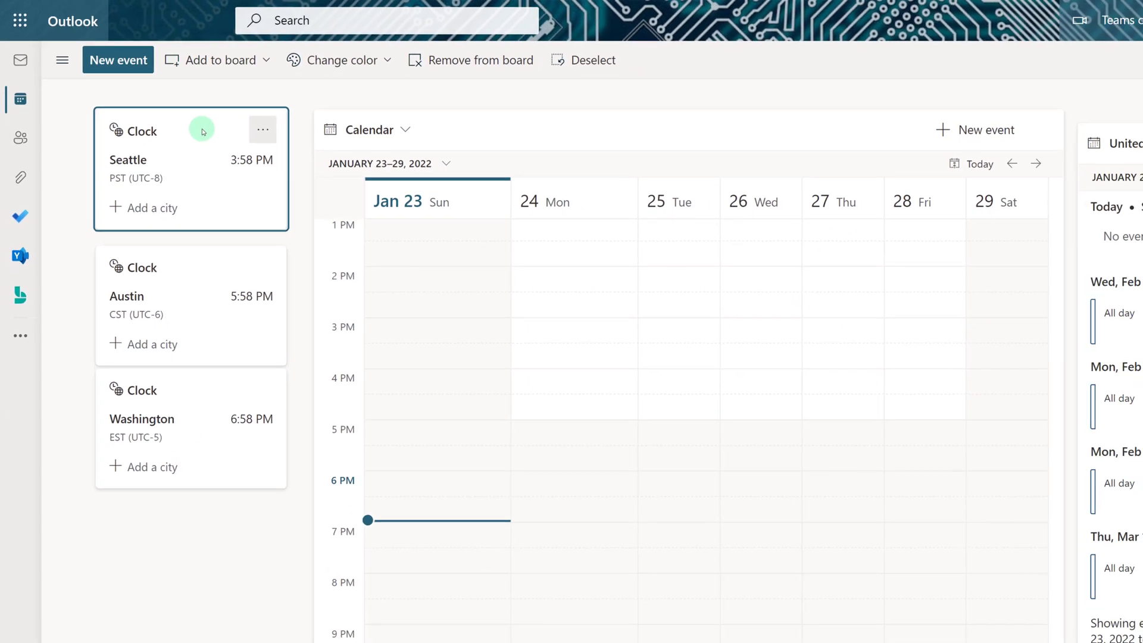
# - Create a collection named Time Zones at the board's top-left
pyautogui.click(265, 59)
pyautogui.click(231, 188)
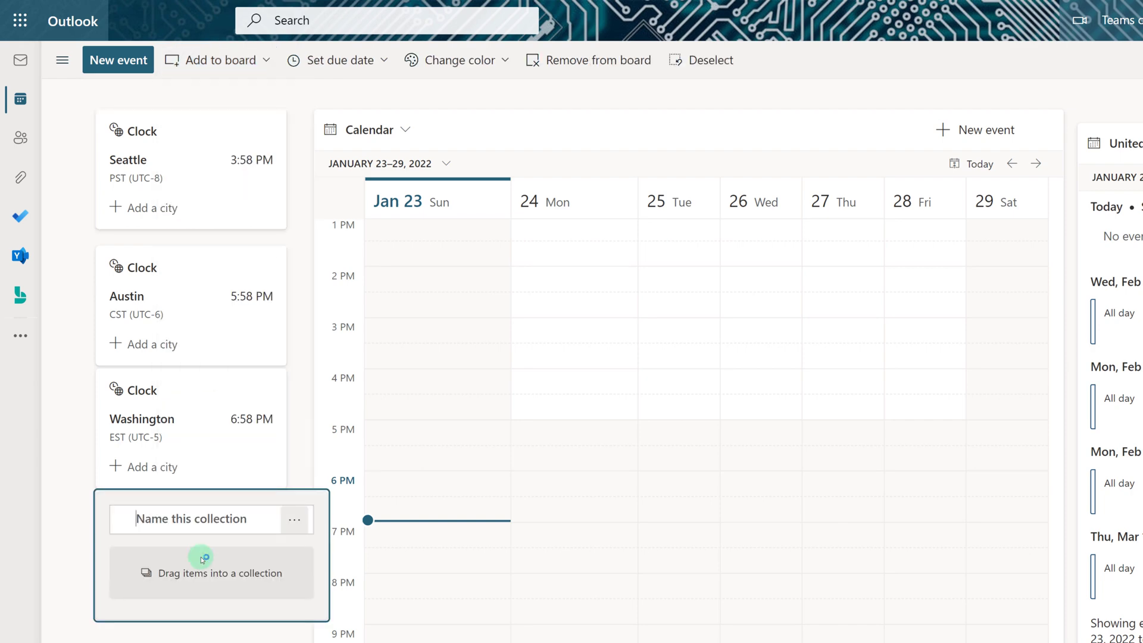
pyautogui.write('Time Zones')
pyautogui.press('Return')
pyautogui.moveTo(214, 503); pyautogui.dragTo(179, 135)
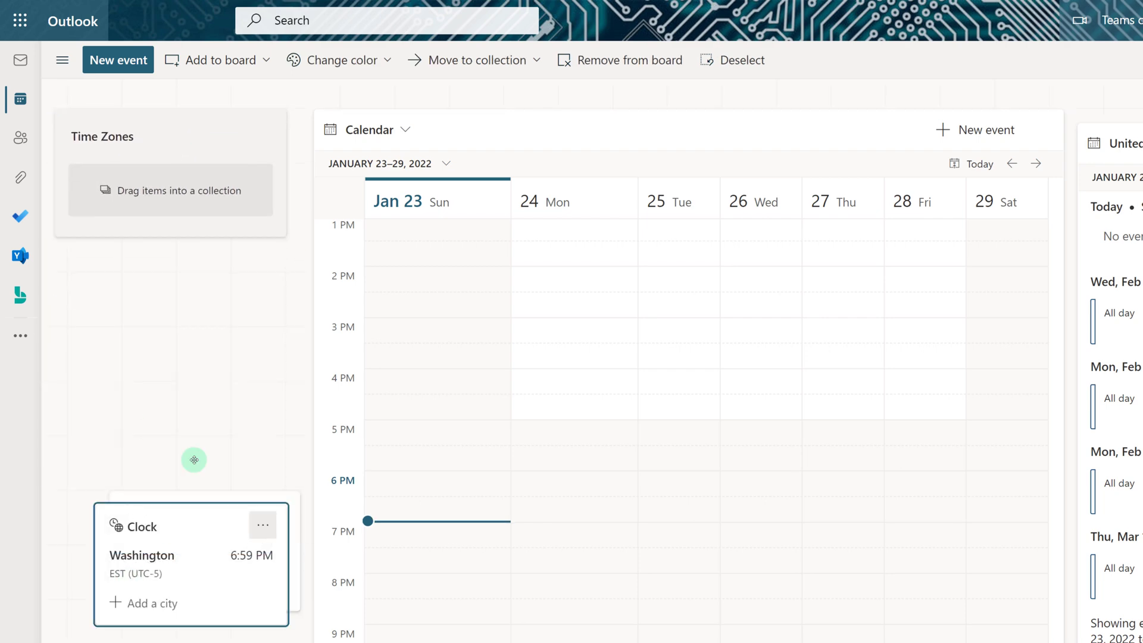
# - Move the three clocks into Time Zones, ordered Seattle, Austin, Washington
pyautogui.moveTo(187, 395); pyautogui.dragTo(163, 186)
pyautogui.moveTo(179, 584); pyautogui.dragTo(170, 398)
pyautogui.moveTo(169, 273); pyautogui.dragTo(153, 528)
pyautogui.moveTo(164, 405); pyautogui.dragTo(153, 197)
# - Colour the Seattle, Austin and Washington clock cards green, blue and purple
pyautogui.click(166, 562)
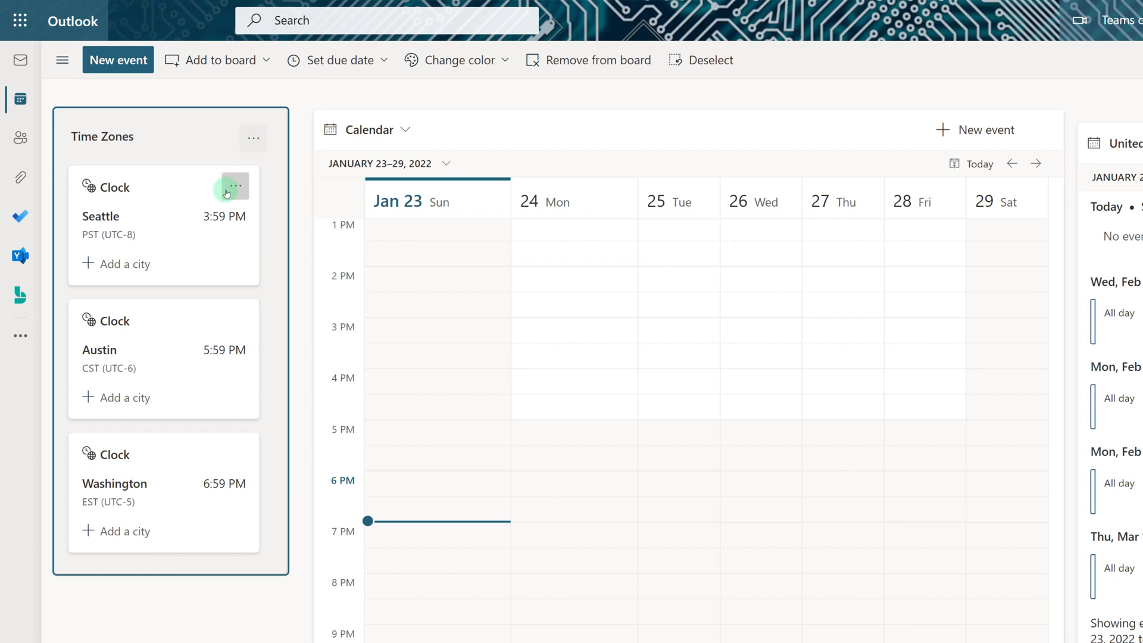
pyautogui.click(237, 188)
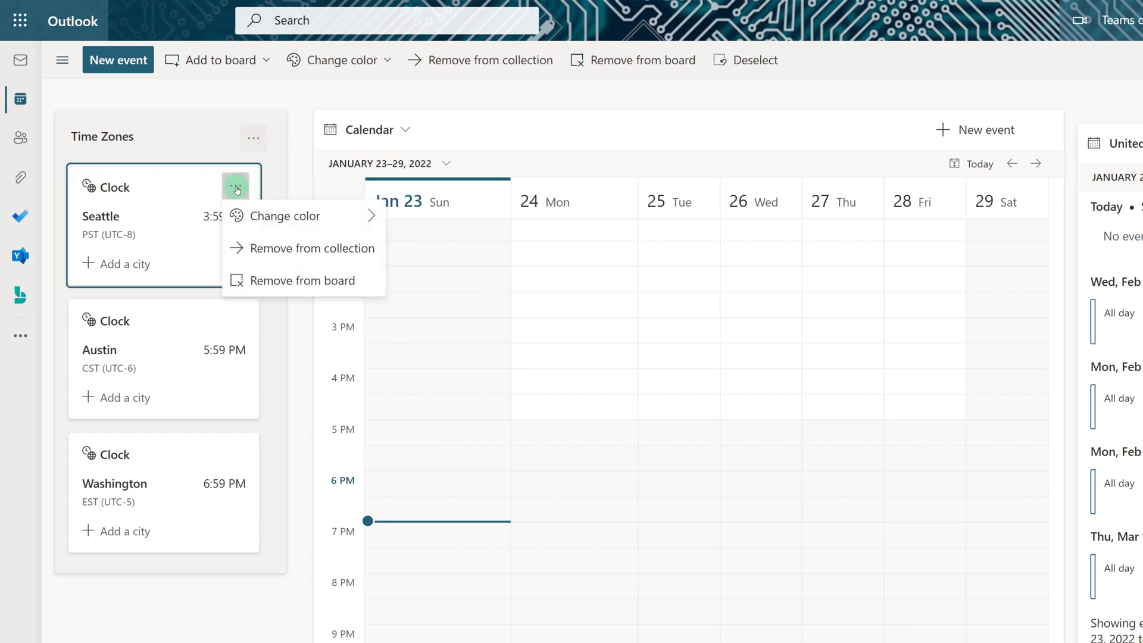
pyautogui.moveTo(238, 215)
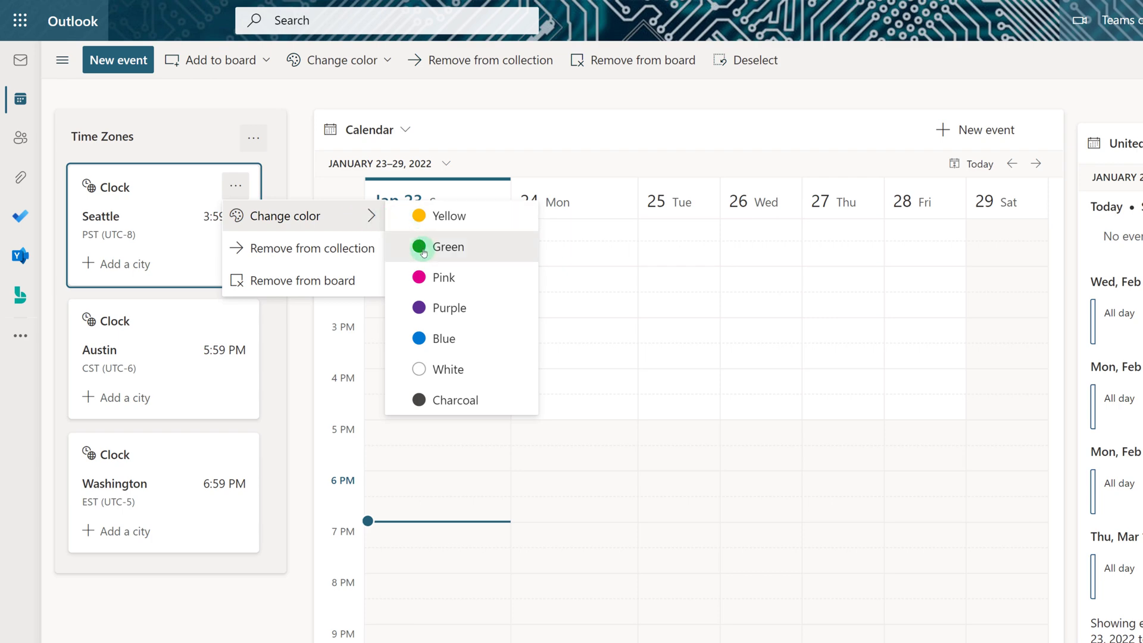
pyautogui.click(423, 252)
pyautogui.click(236, 319)
pyautogui.moveTo(298, 357)
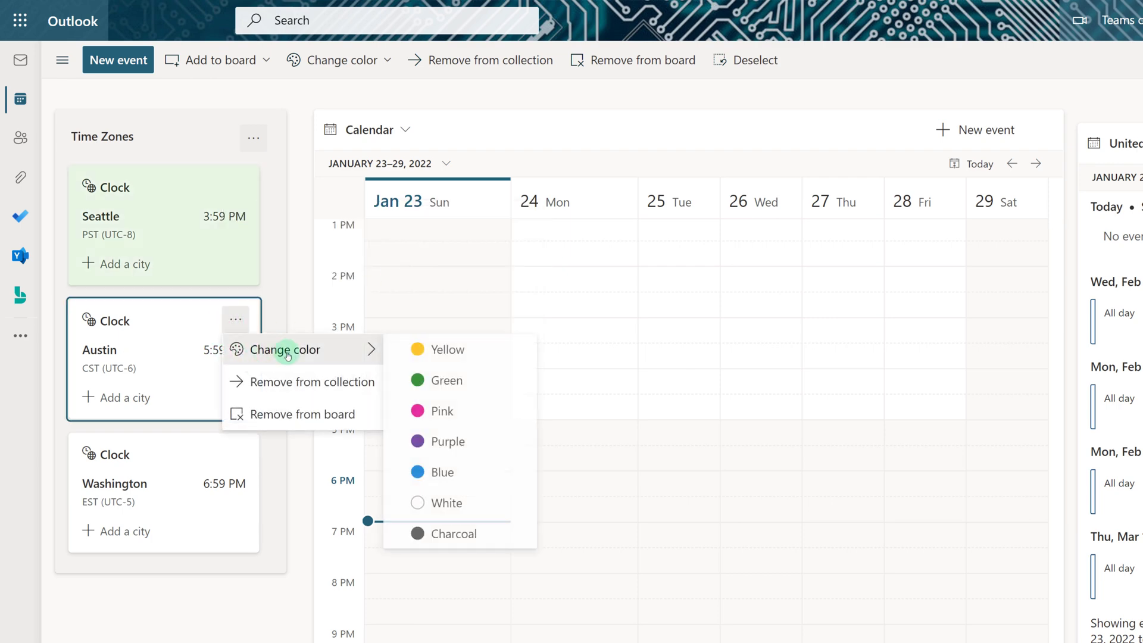
pyautogui.click(444, 472)
pyautogui.click(237, 457)
pyautogui.moveTo(327, 482)
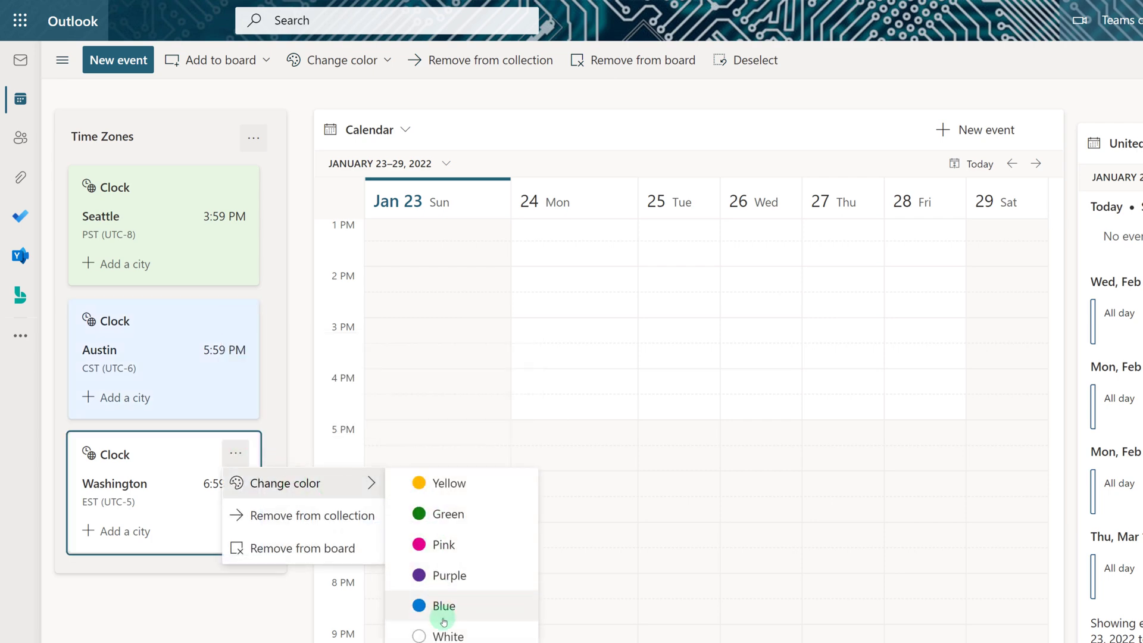
pyautogui.click(439, 575)
# - Make the Time Zones collection pink
pyautogui.click(173, 120)
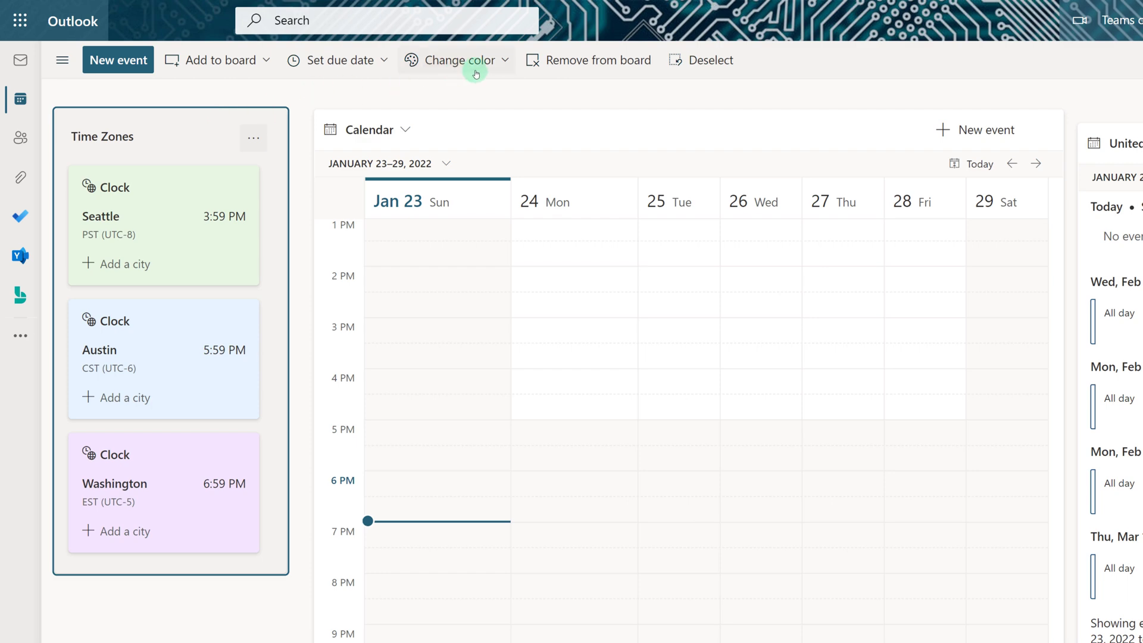
pyautogui.click(504, 60)
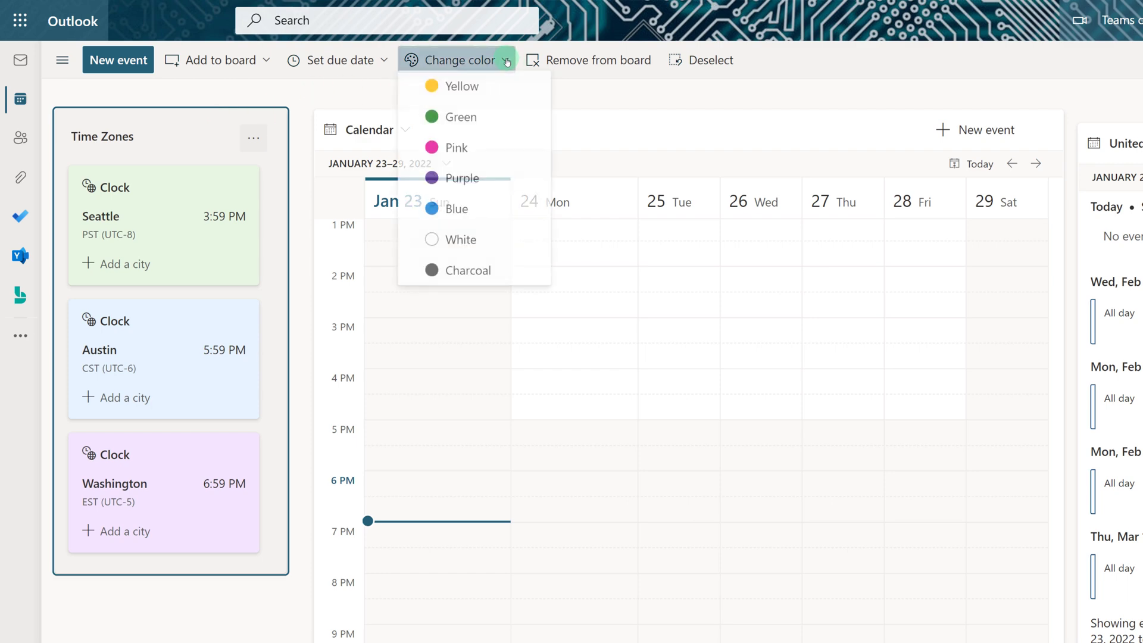
pyautogui.click(449, 151)
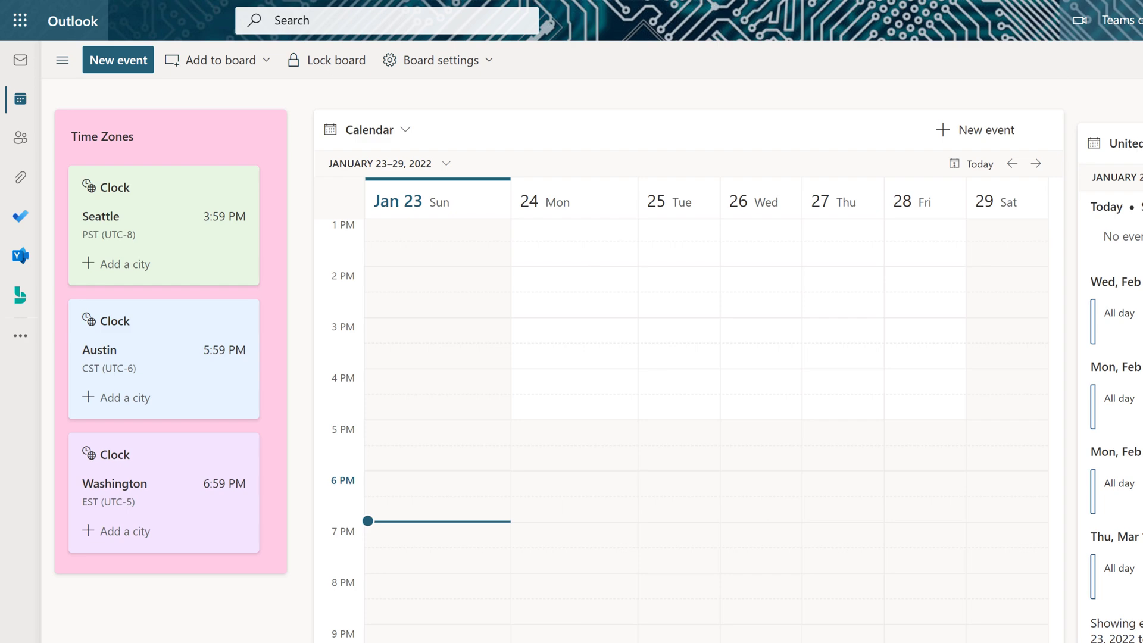
# - Add a weather card for 20148 Ashburn, Virginia
pyautogui.click(264, 60)
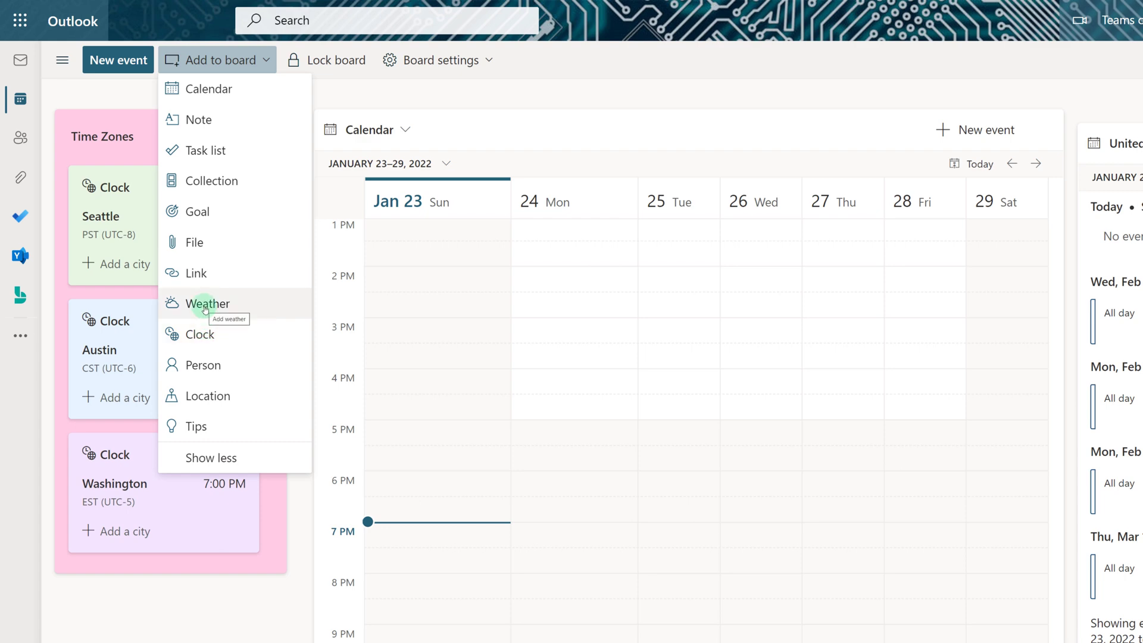
pyautogui.click(206, 304)
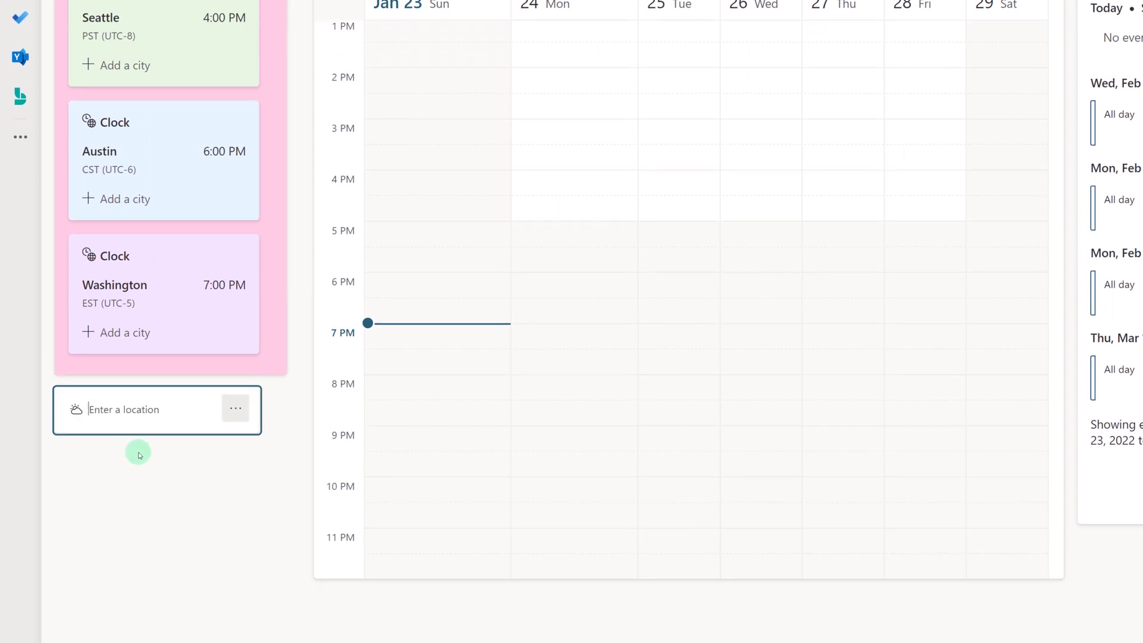
pyautogui.write('52')
pyautogui.press('BackSpace')
pyautogui.press('BackSpace')
pyautogui.write('20148')
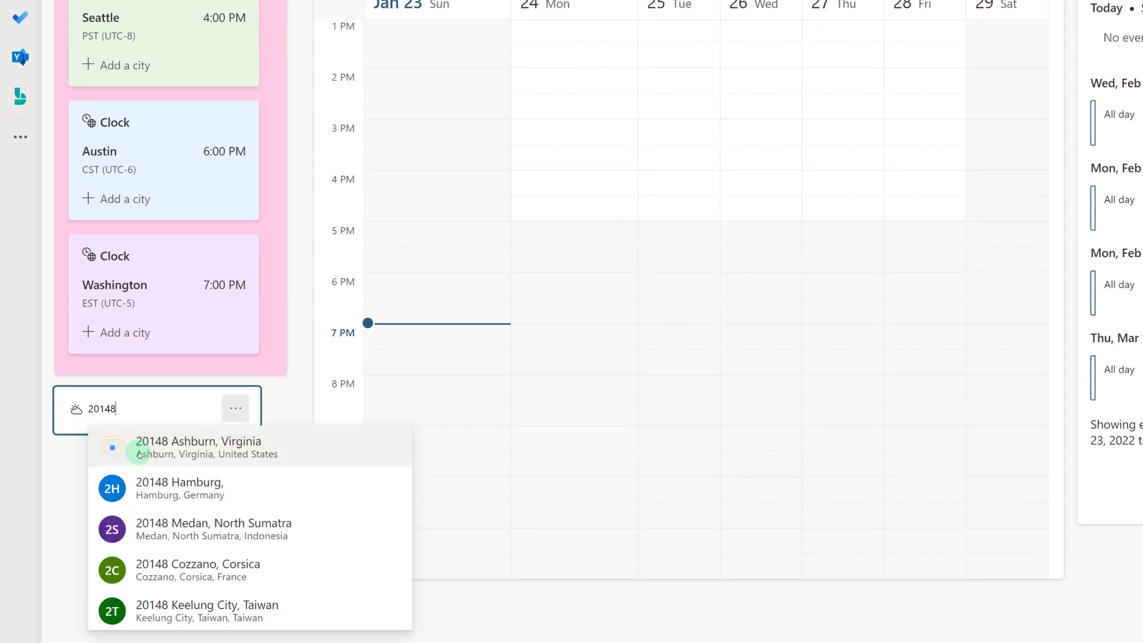
pyautogui.click(139, 454)
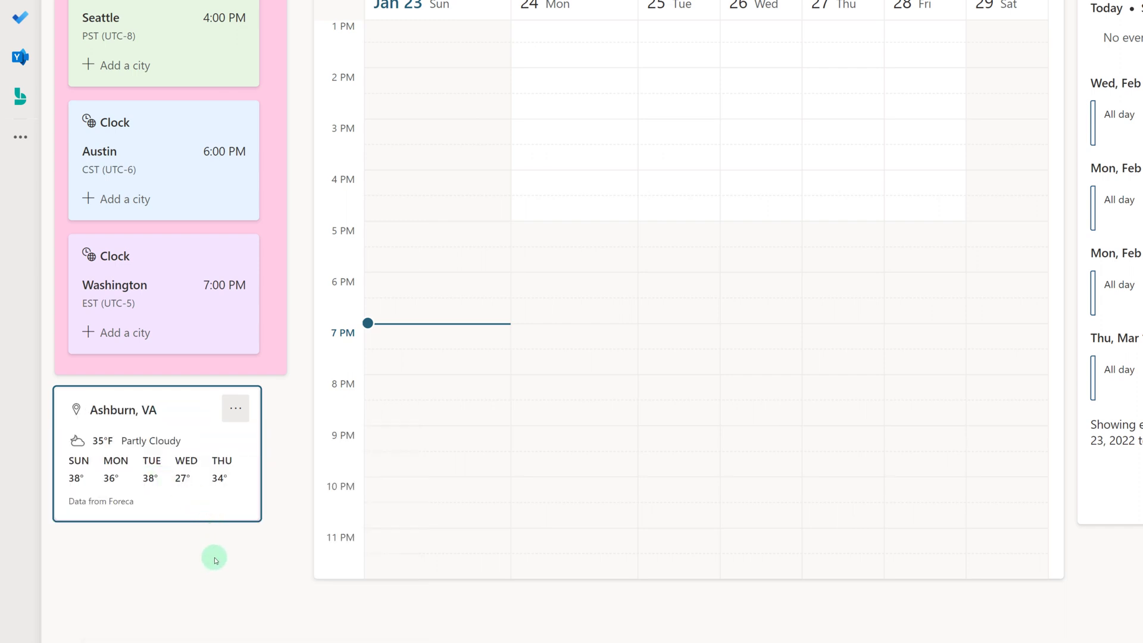
pyautogui.click(267, 60)
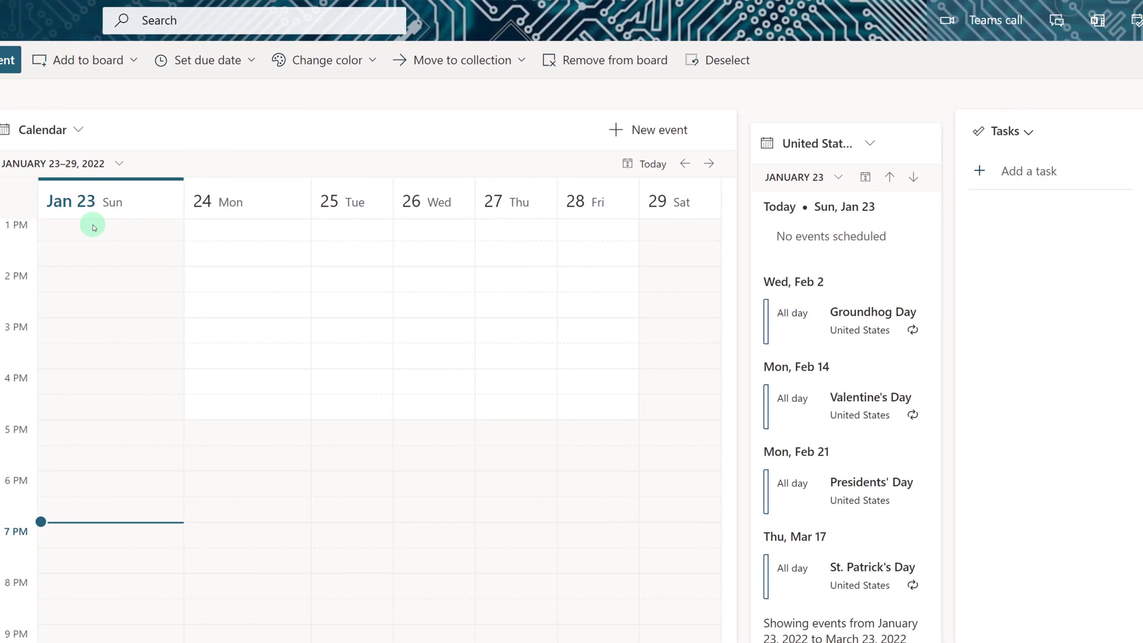
# - Add the goal 'Create OneDrive Class' due January 28 and find it on Friday 28
pyautogui.click(999, 129)
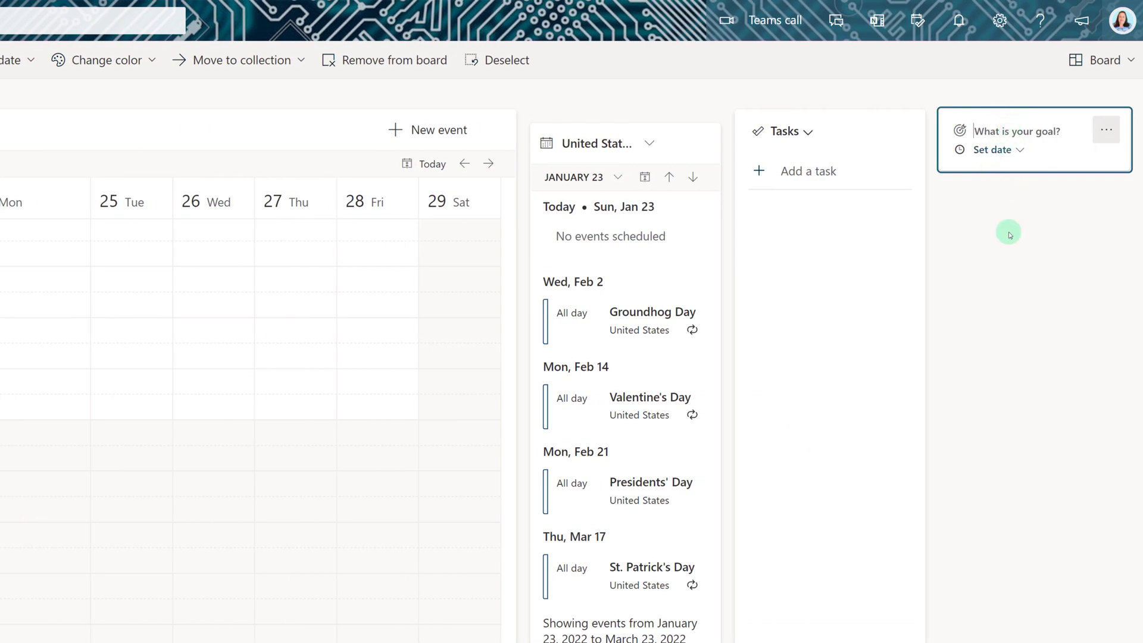
pyautogui.moveTo(982, 368); pyautogui.dragTo(513, 401)
pyautogui.click(532, 160)
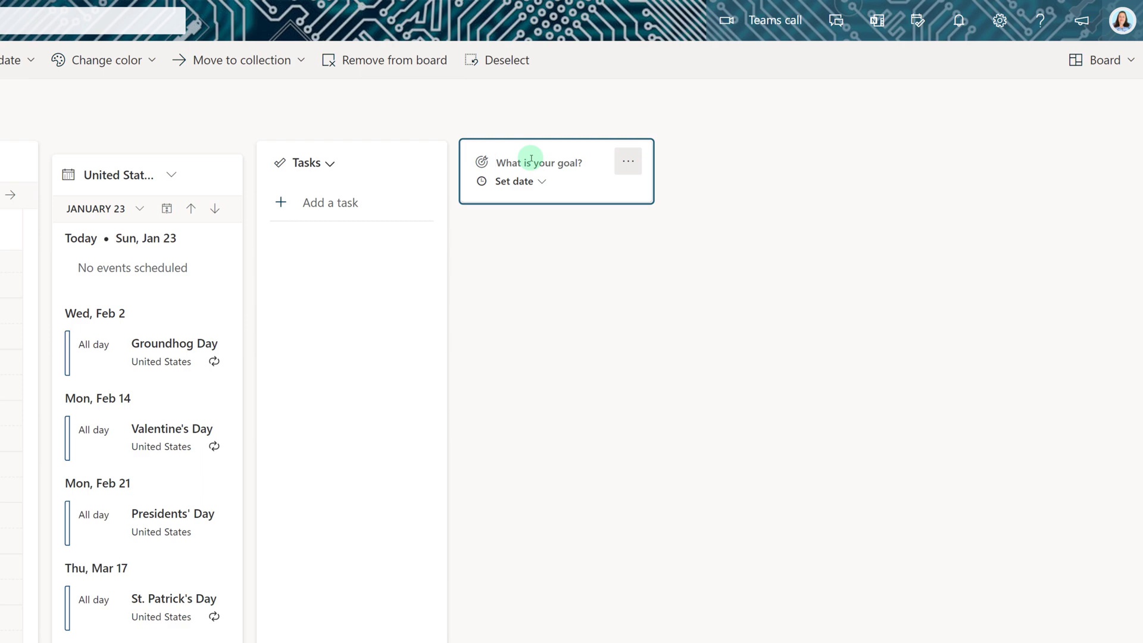
pyautogui.write('Create OneDrive Class')
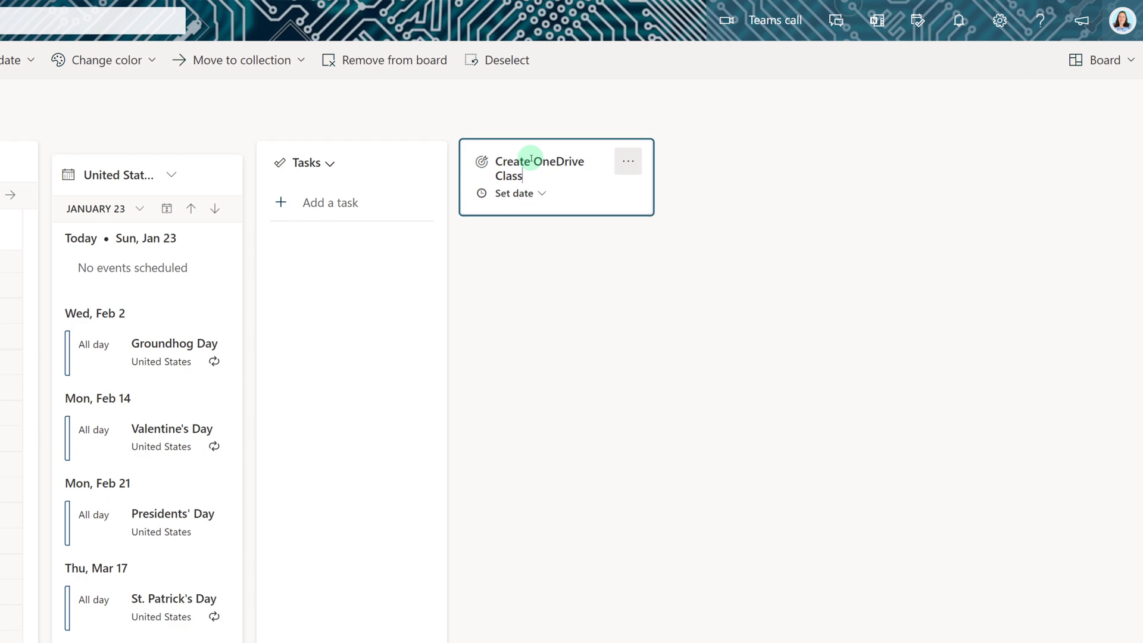
pyautogui.click(540, 194)
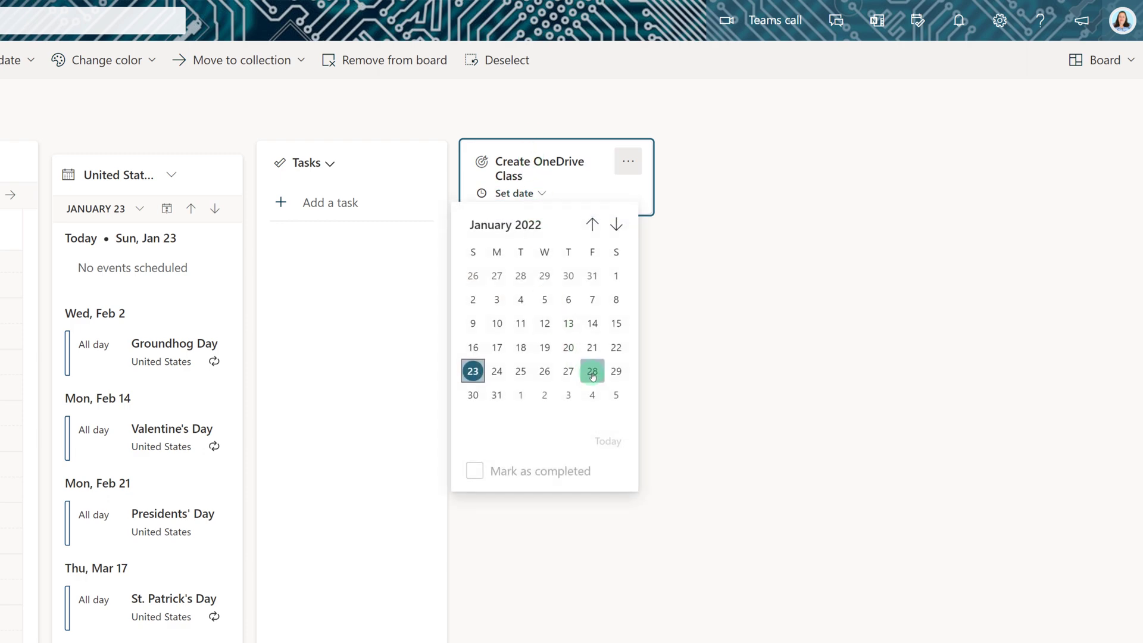
pyautogui.click(592, 372)
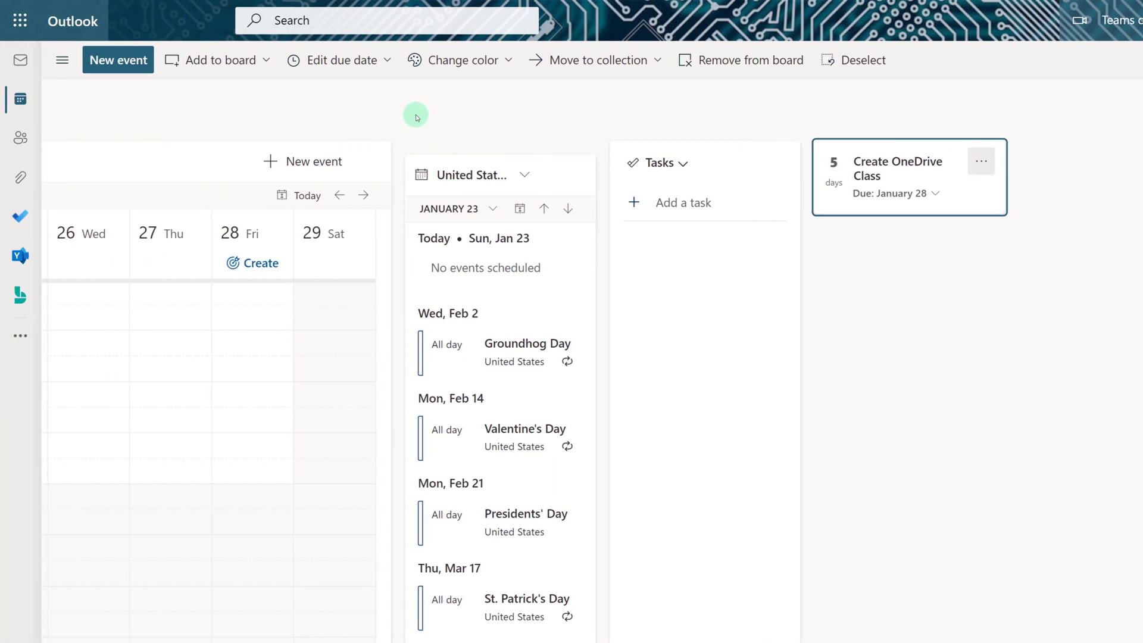
pyautogui.moveTo(416, 116); pyautogui.dragTo(880, 97)
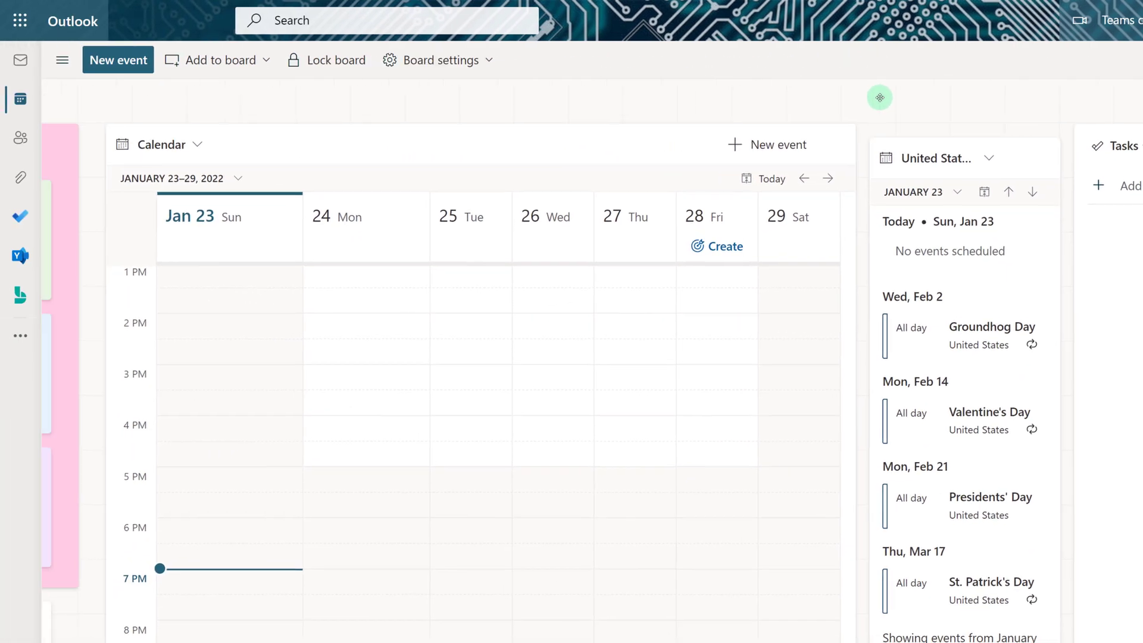
pyautogui.click(715, 261)
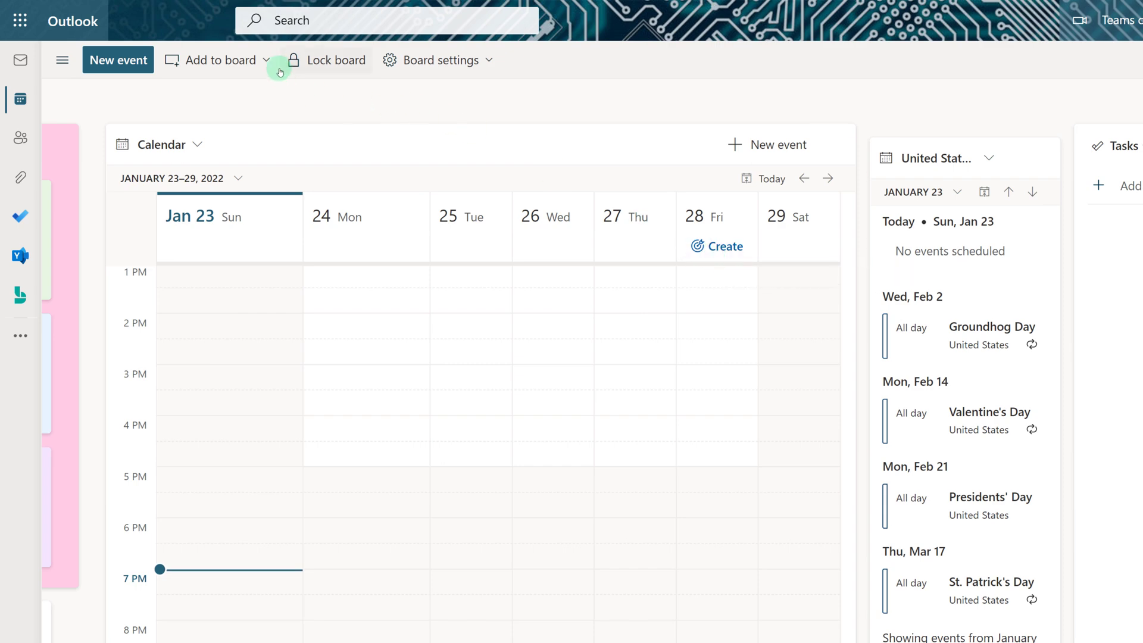
# - Add Training Ideas.xlsx from OneDrive's recent files as a file card
pyautogui.click(262, 60)
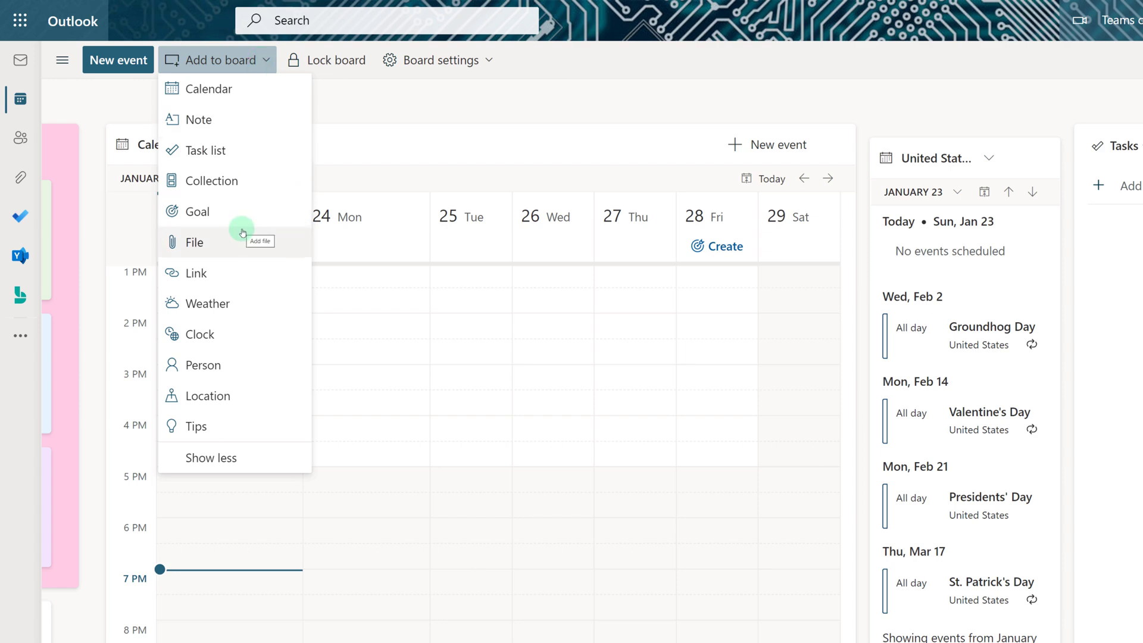
pyautogui.click(224, 244)
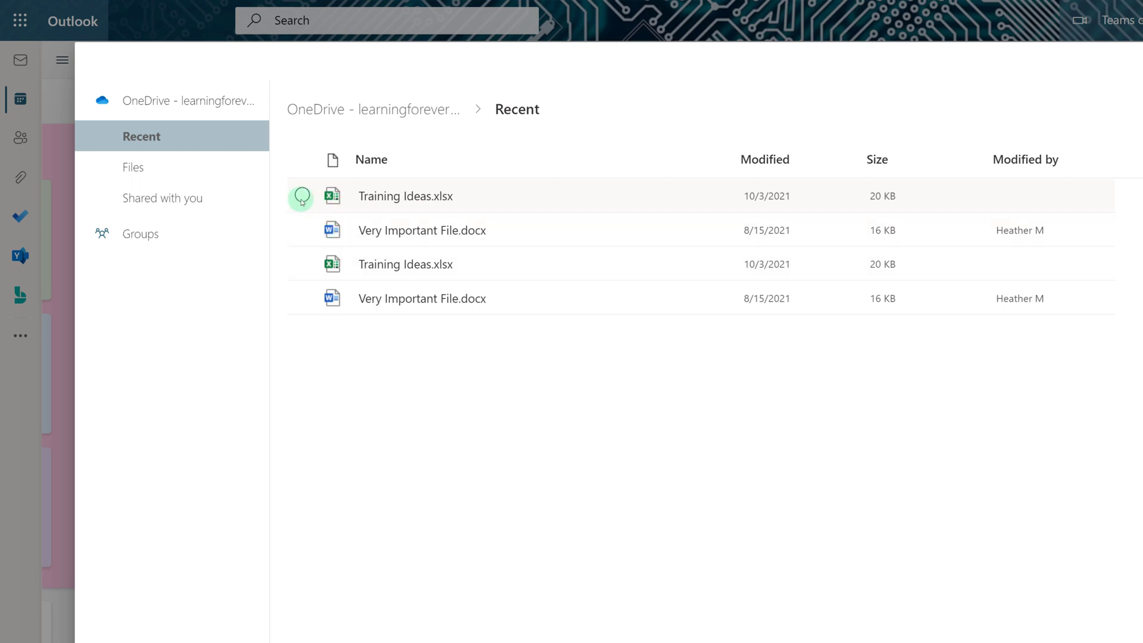
pyautogui.click(139, 237)
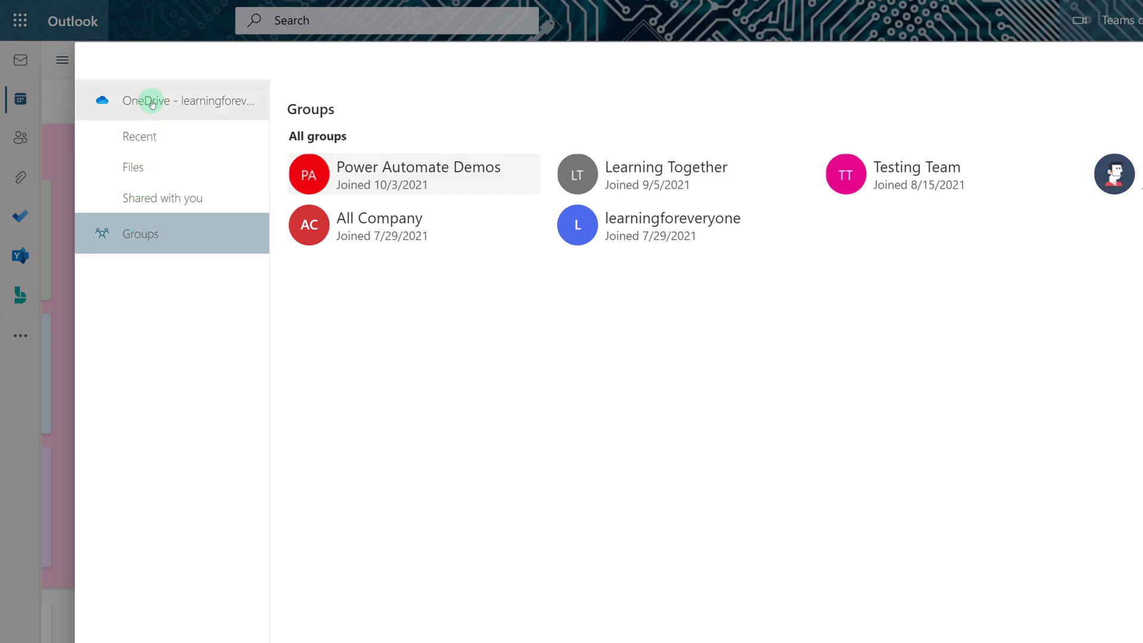
pyautogui.click(171, 127)
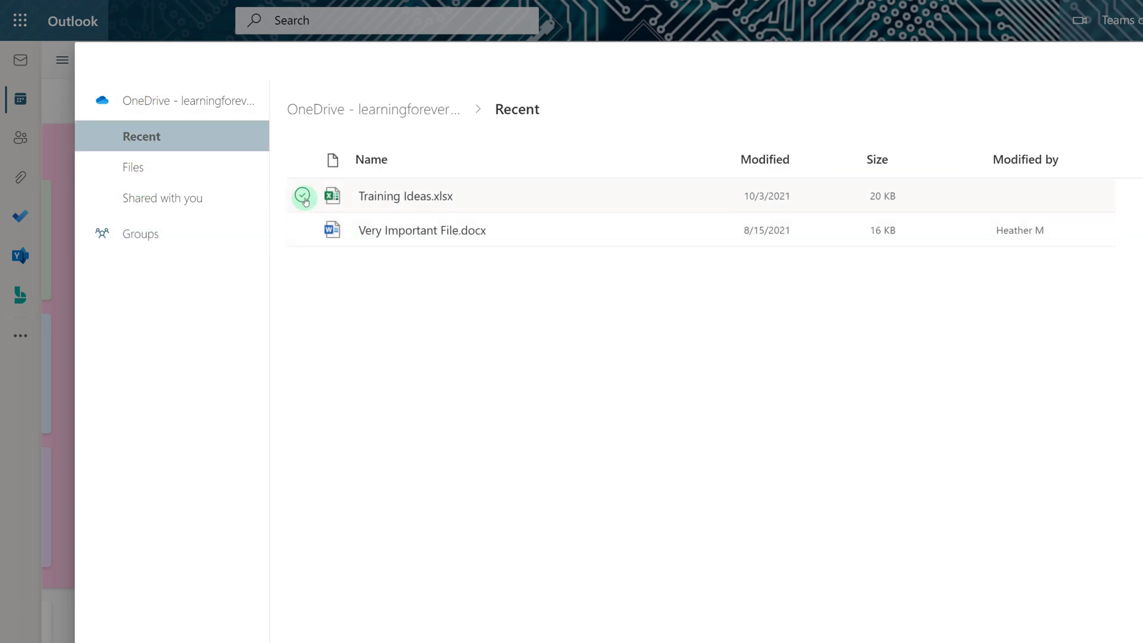
pyautogui.click(304, 197)
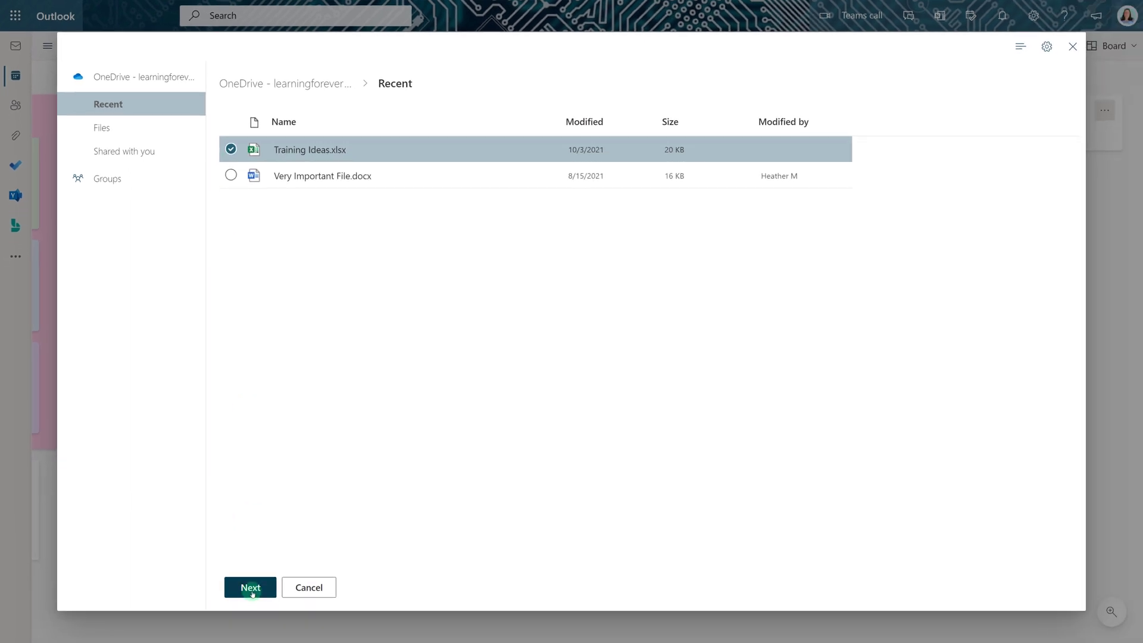
pyautogui.click(250, 588)
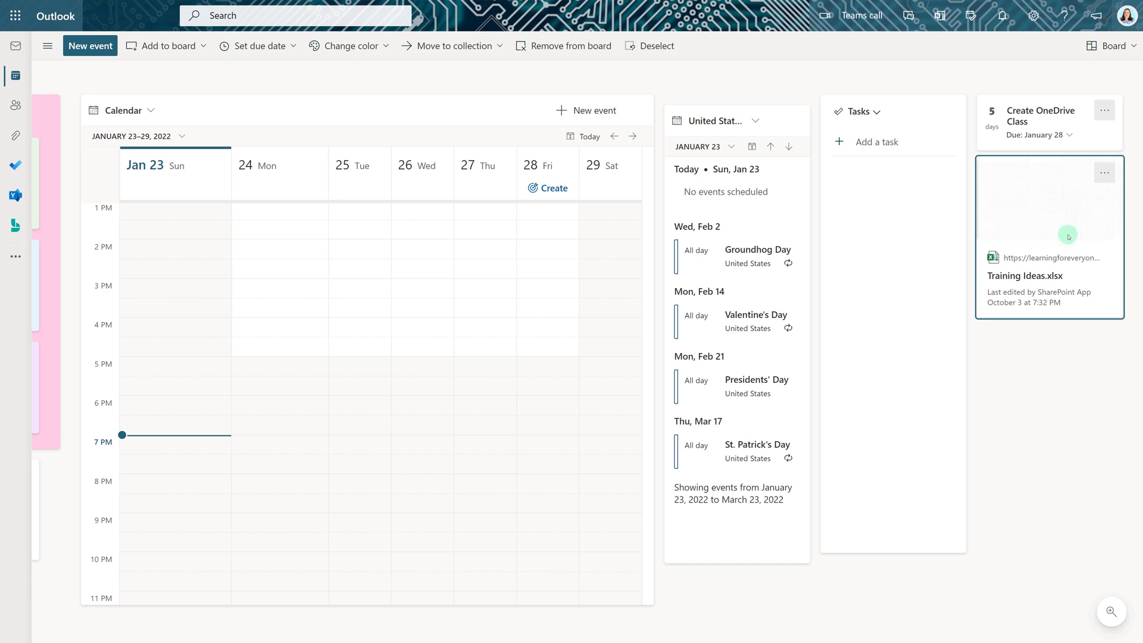
# - Colour the Training Ideas.xlsx card green
pyautogui.click(1104, 172)
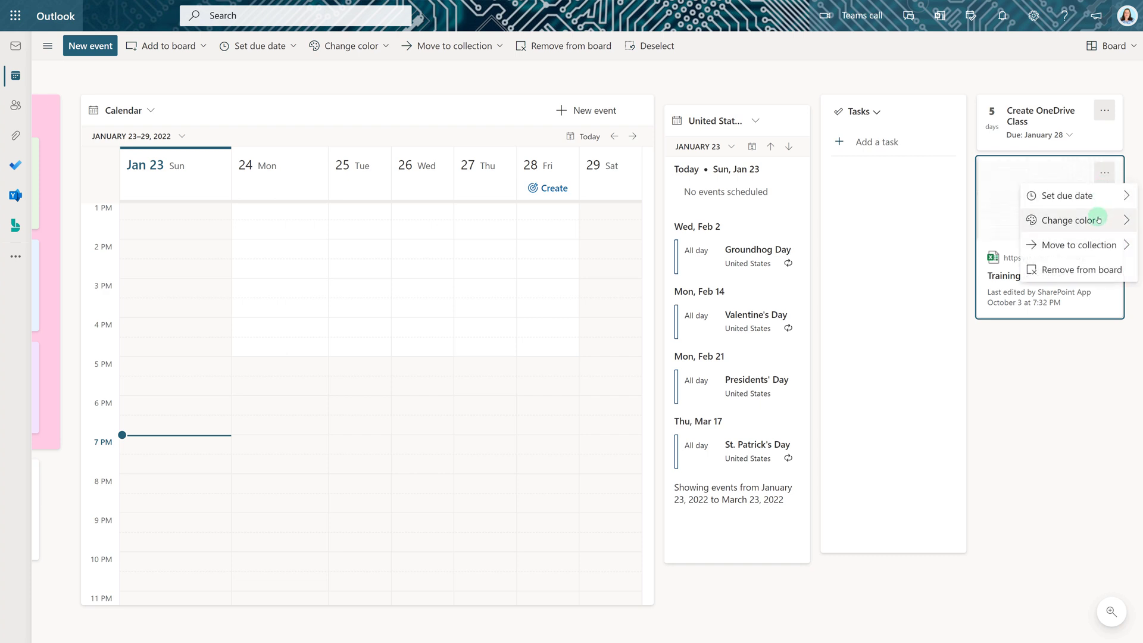
pyautogui.click(1097, 223)
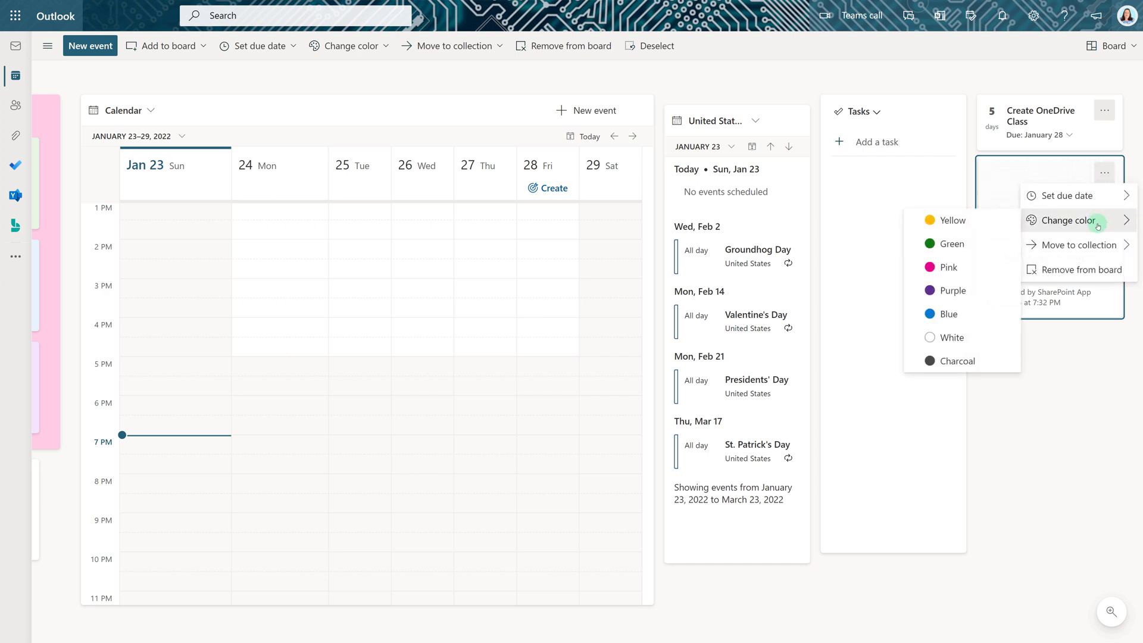
pyautogui.click(953, 244)
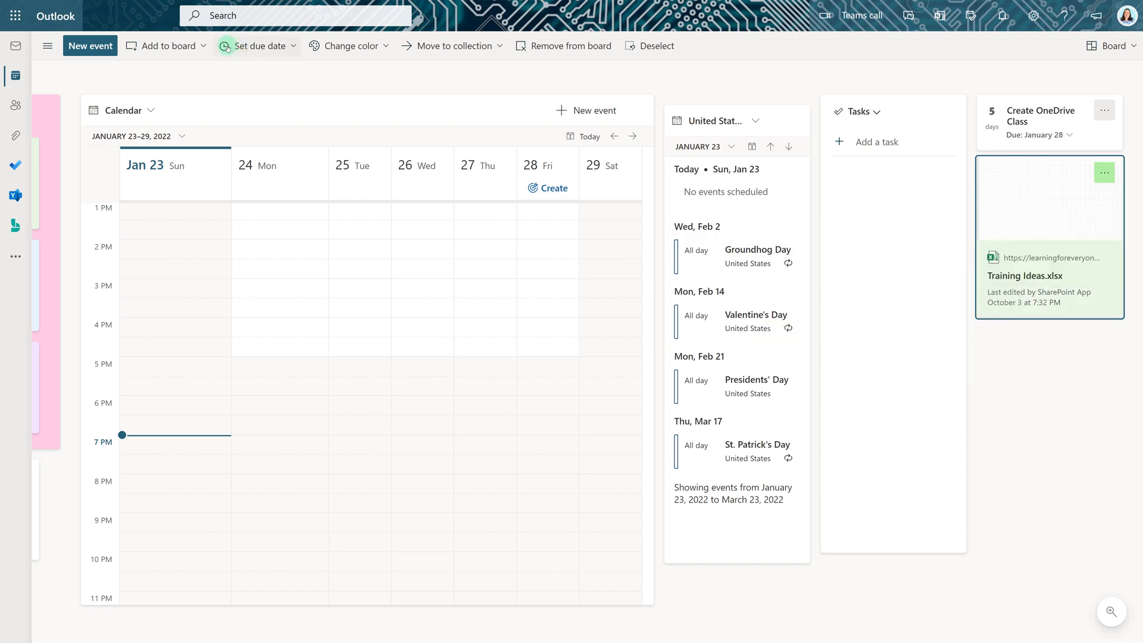
pyautogui.click(866, 151)
pyautogui.click(866, 141)
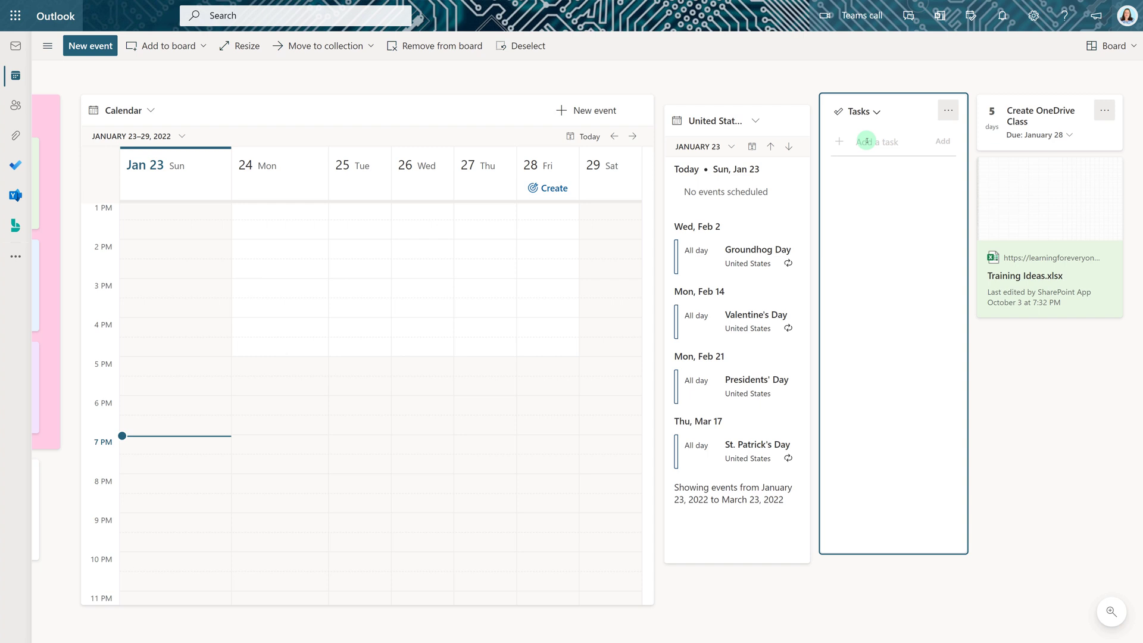
# - Add the task 'Review Time Cards' to the Tasks card
pyautogui.write('D')
pyautogui.press('BackSpace')
pyautogui.write('Re')
pyautogui.write('view Time Cards')
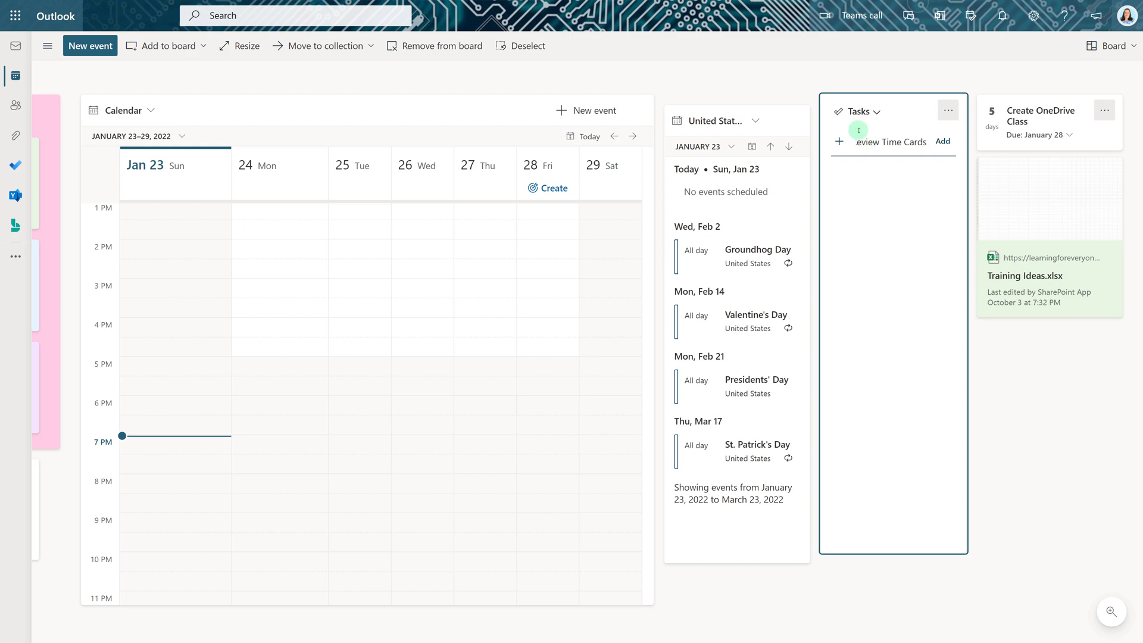
pyautogui.click(942, 141)
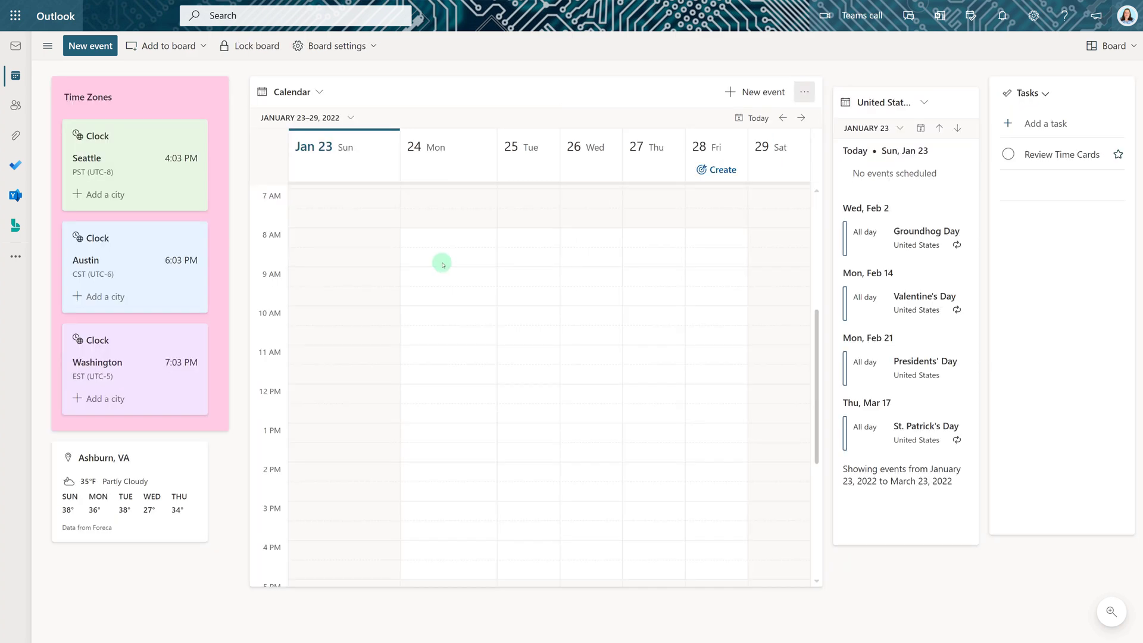
pyautogui.scroll(-2, 441, 262)
# - Create a 9–10 AM event on Monday 24 January titled Team Meeting
pyautogui.moveTo(431, 276); pyautogui.dragTo(431, 296)
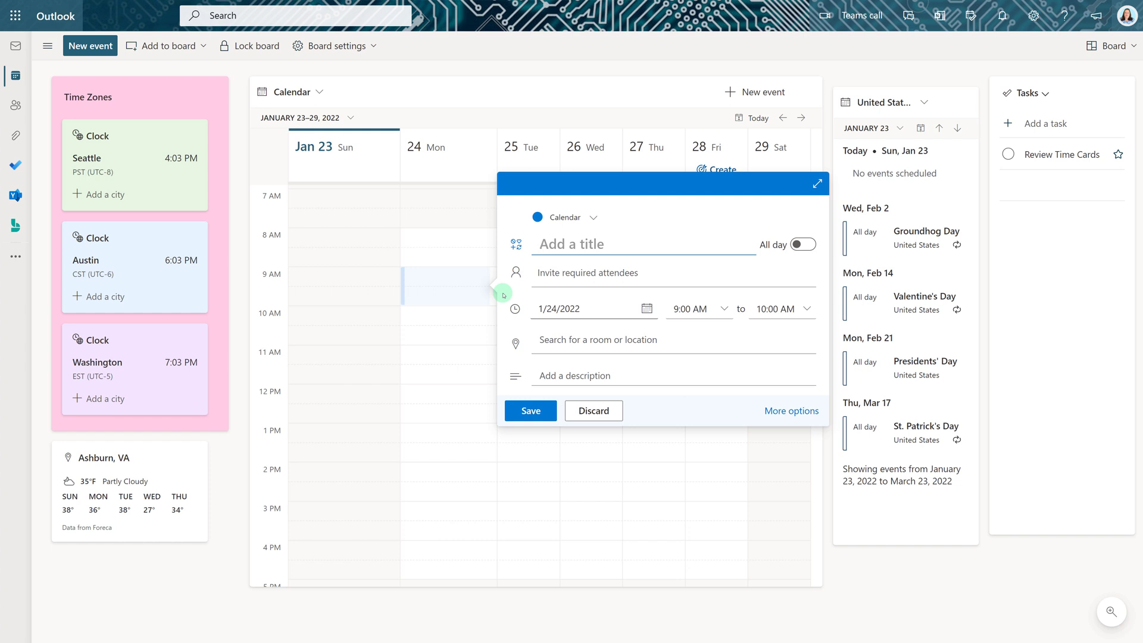
pyautogui.write('T')
pyautogui.press('BackSpace')
pyautogui.press('Tab')
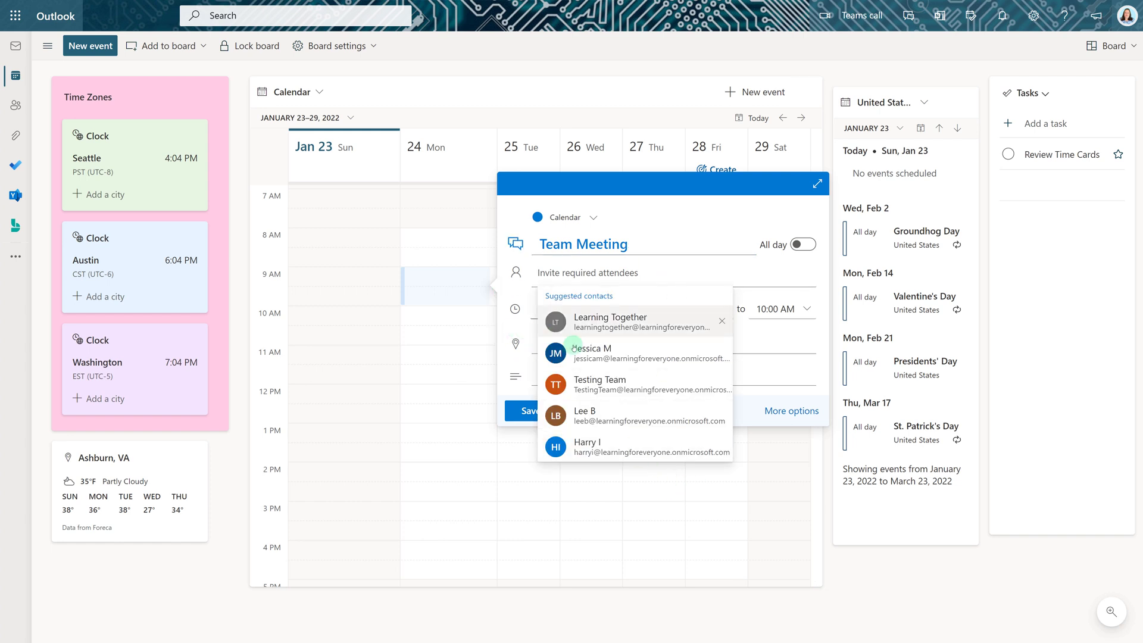
# - Invite the suggested colleague, turn on Teams meeting and send the invitation
pyautogui.click(593, 353)
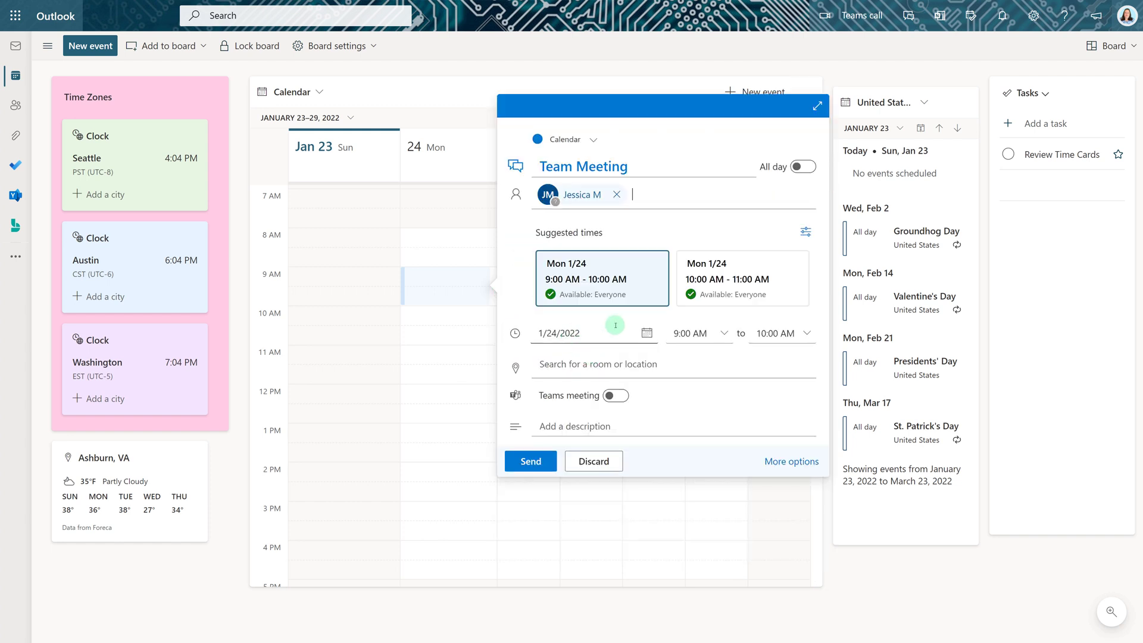
pyautogui.click(614, 395)
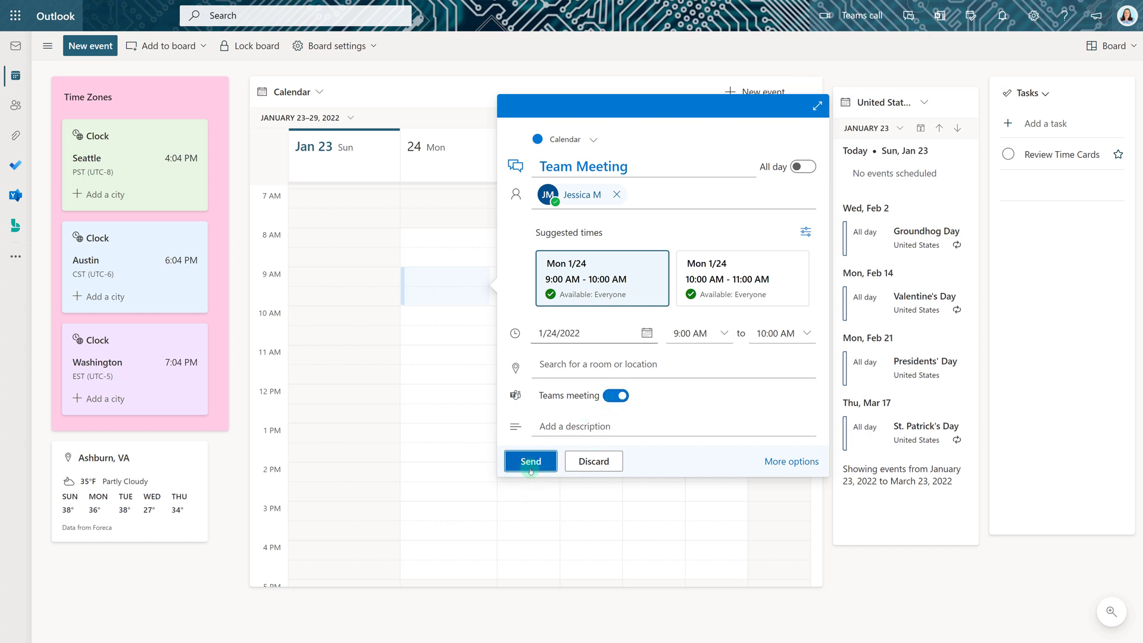
pyautogui.click(530, 470)
pyautogui.click(440, 287)
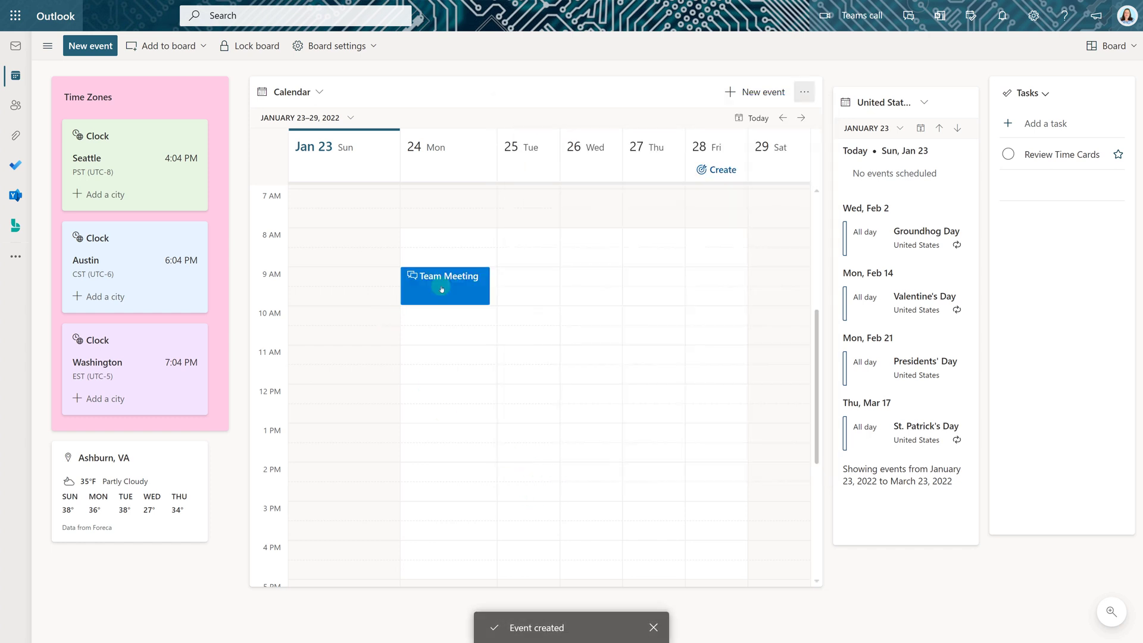
# - Categorize the Monday 9 AM Team Meeting event as Blue category
pyautogui.rightClick(441, 288)
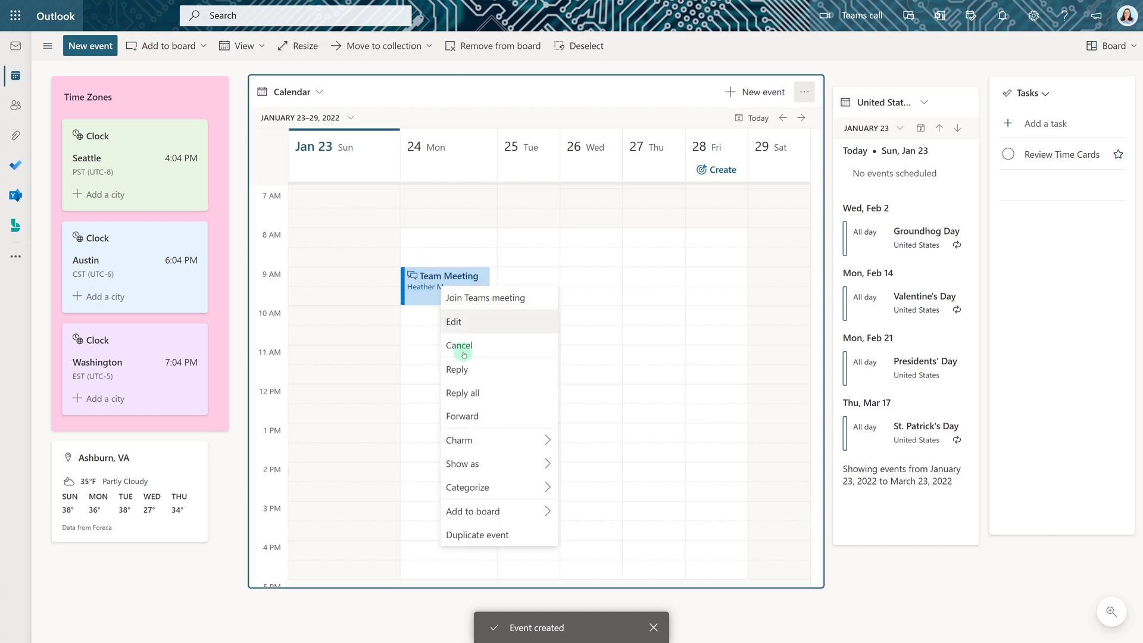
pyautogui.moveTo(524, 487)
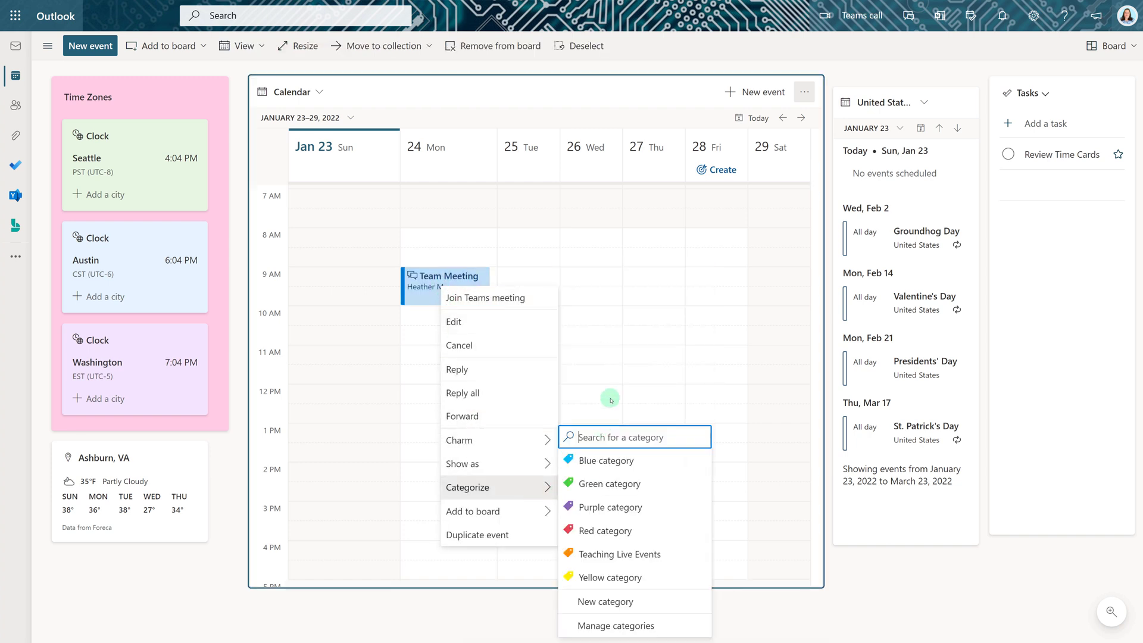
pyautogui.click(604, 462)
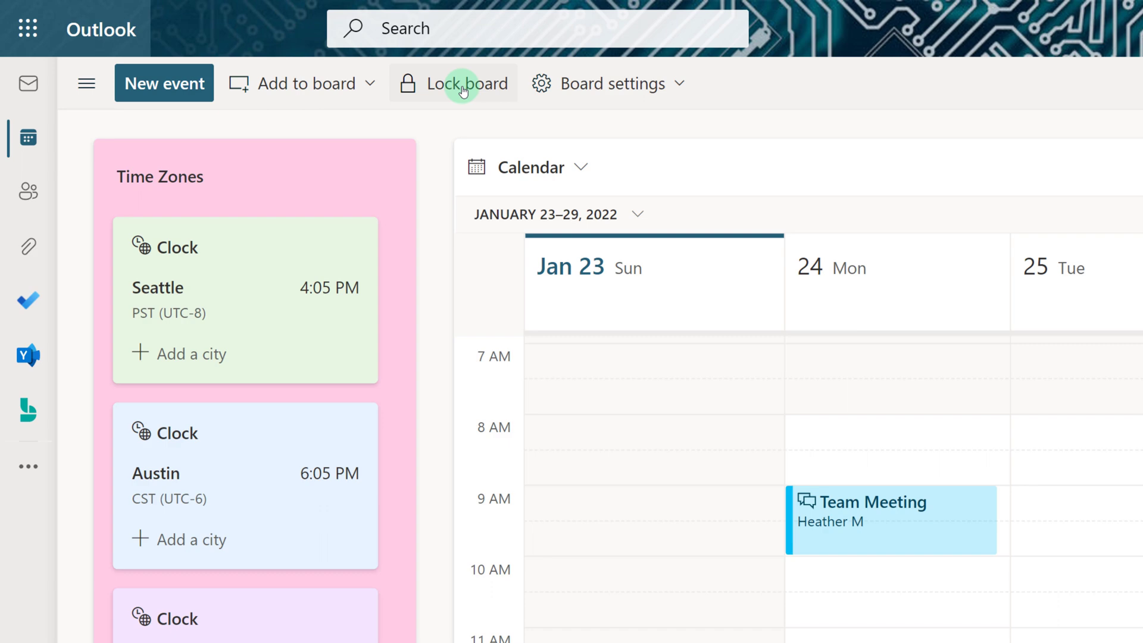
pyautogui.click(464, 89)
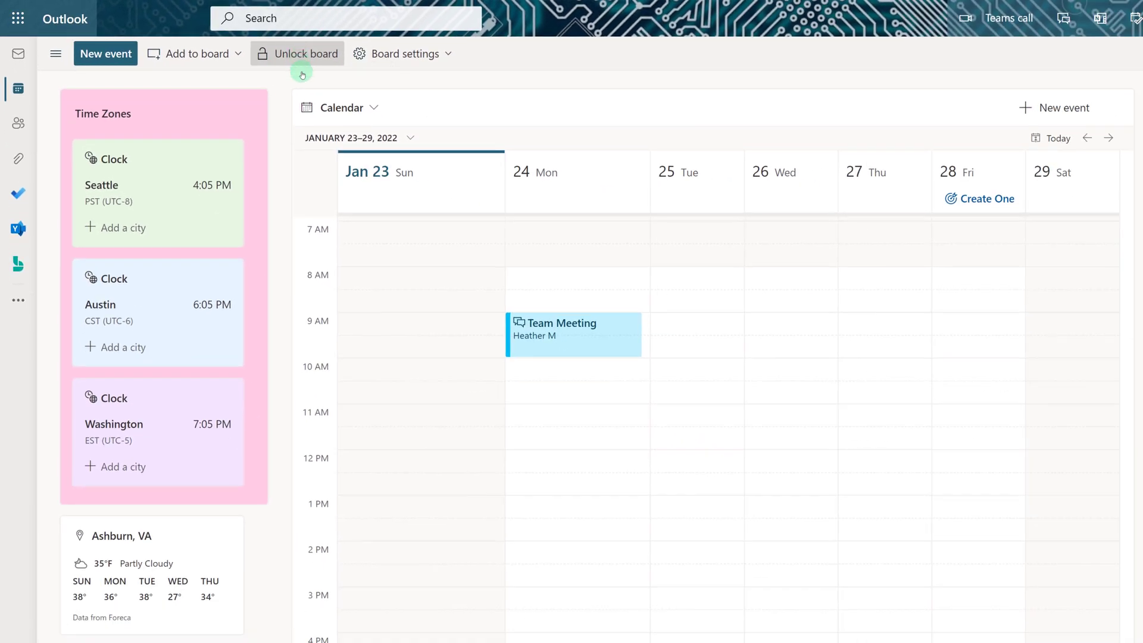
pyautogui.scroll(-3, 452, 362)
pyautogui.scroll(1, 456, 363)
pyautogui.scroll(6, 456, 363)
pyautogui.click(571, 114)
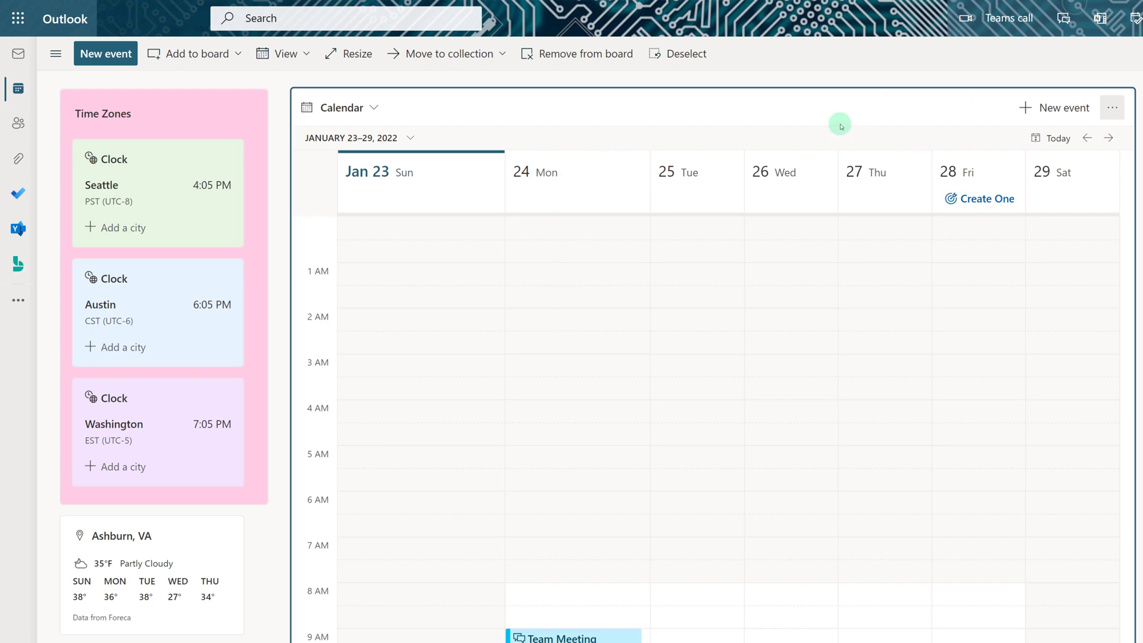
pyautogui.click(554, 184)
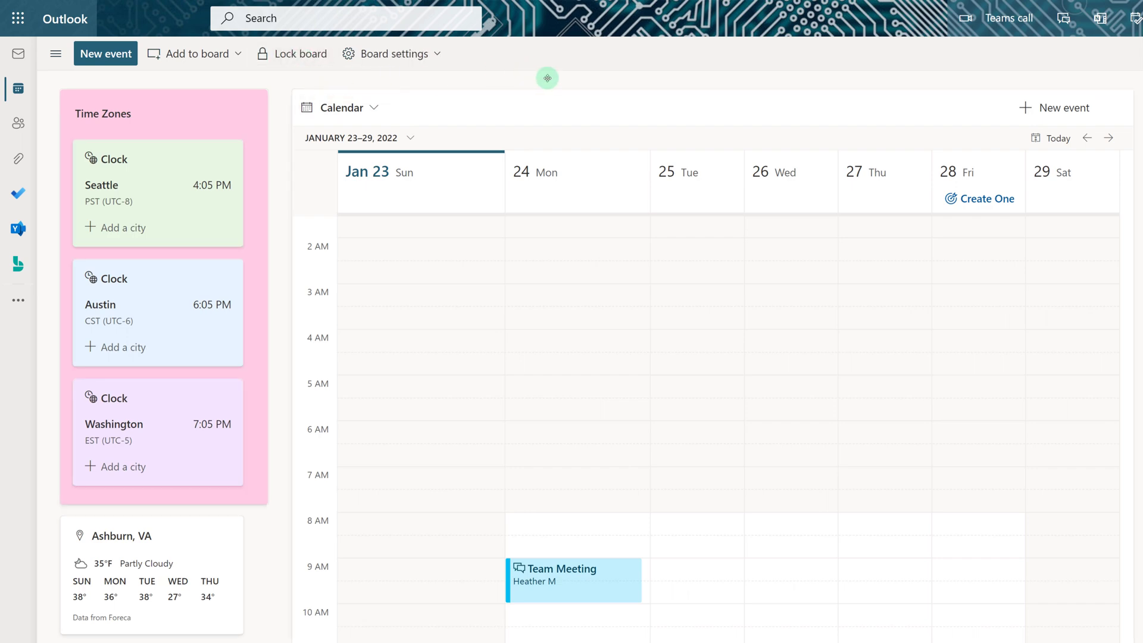
pyautogui.moveTo(546, 80)
pyautogui.mouseDown()
pyautogui.moveTo(345, 169)
pyautogui.moveTo(222, 131)
pyautogui.moveTo(237, 141)
pyautogui.moveTo(592, 136)
pyautogui.moveTo(638, 87)
pyautogui.moveTo(462, 77)
pyautogui.moveTo(536, 84)
pyautogui.moveTo(535, 74)
pyautogui.mouseUp()
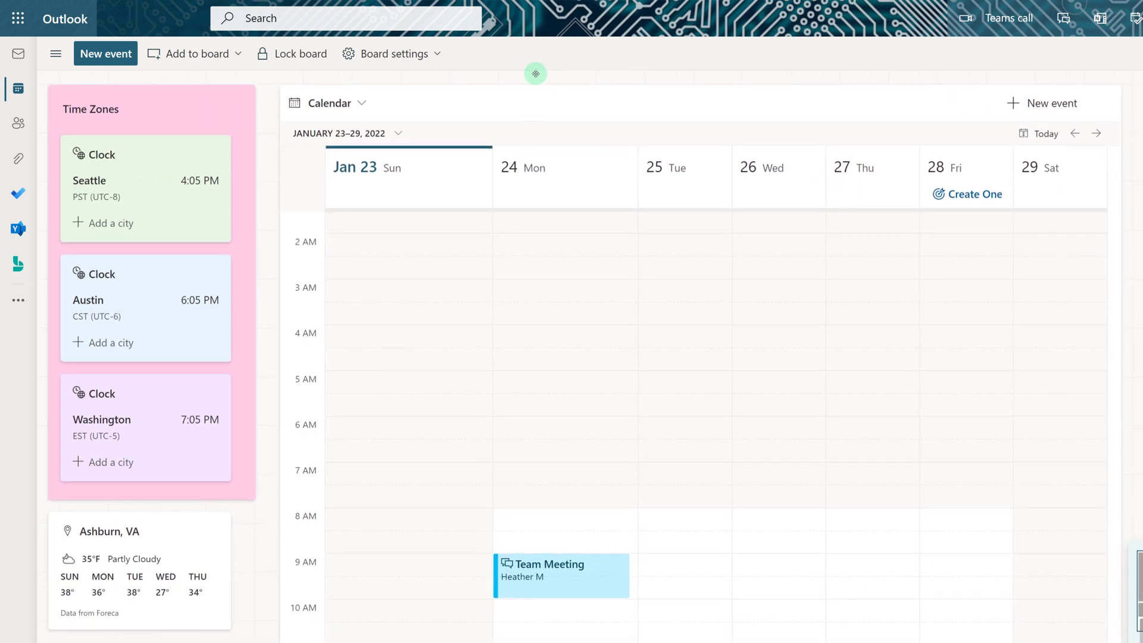
pyautogui.scroll(-2, 530, 335)
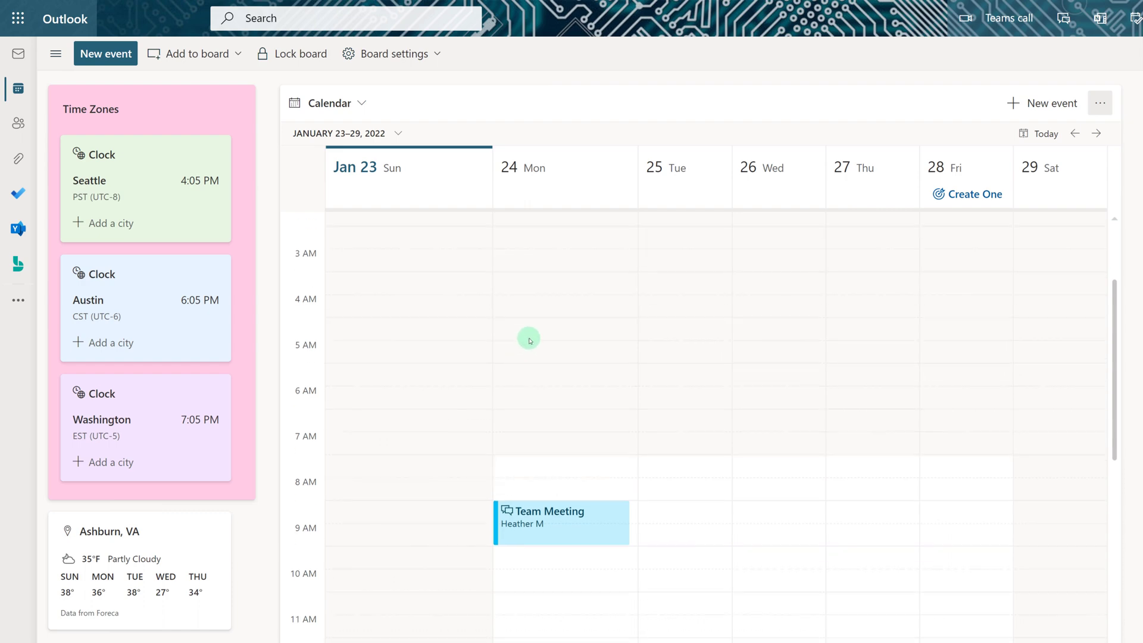
pyautogui.scroll(-5, 530, 335)
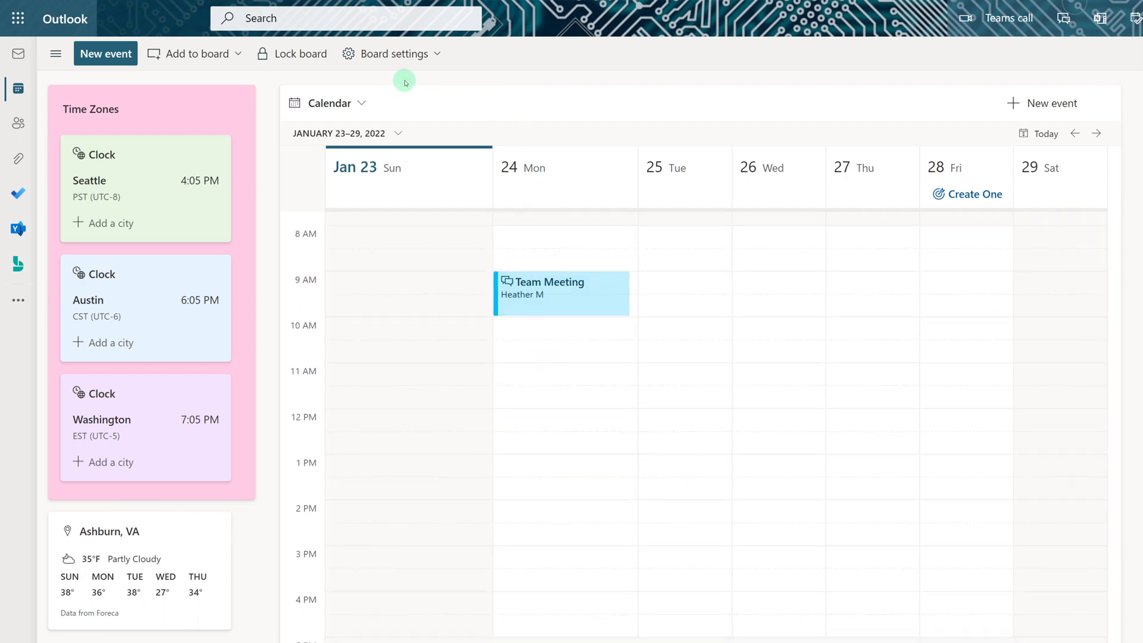
# - Rename the Default board to the owner's first name followed by 'Board'
pyautogui.click(439, 54)
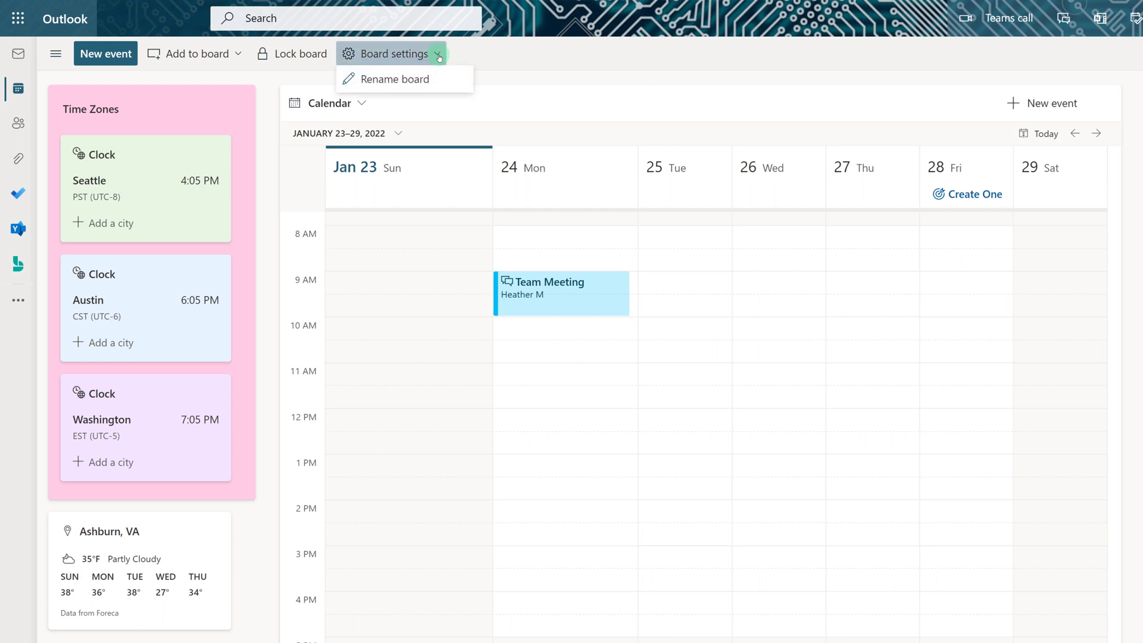
pyautogui.click(410, 81)
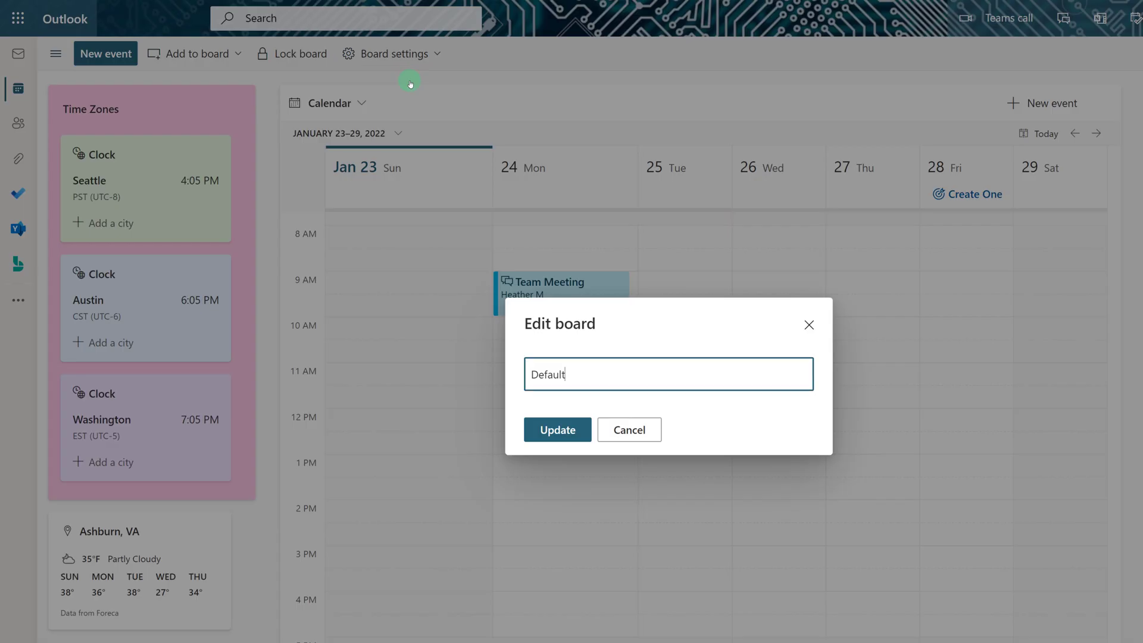
pyautogui.click(576, 388)
pyautogui.press('BackSpace')
pyautogui.press('BackSpace')
pyautogui.press('BackSpace')
pyautogui.press('BackSpace')
pyautogui.press('BackSpace')
pyautogui.press('BackSpace')
pyautogui.write("Heather's Board")
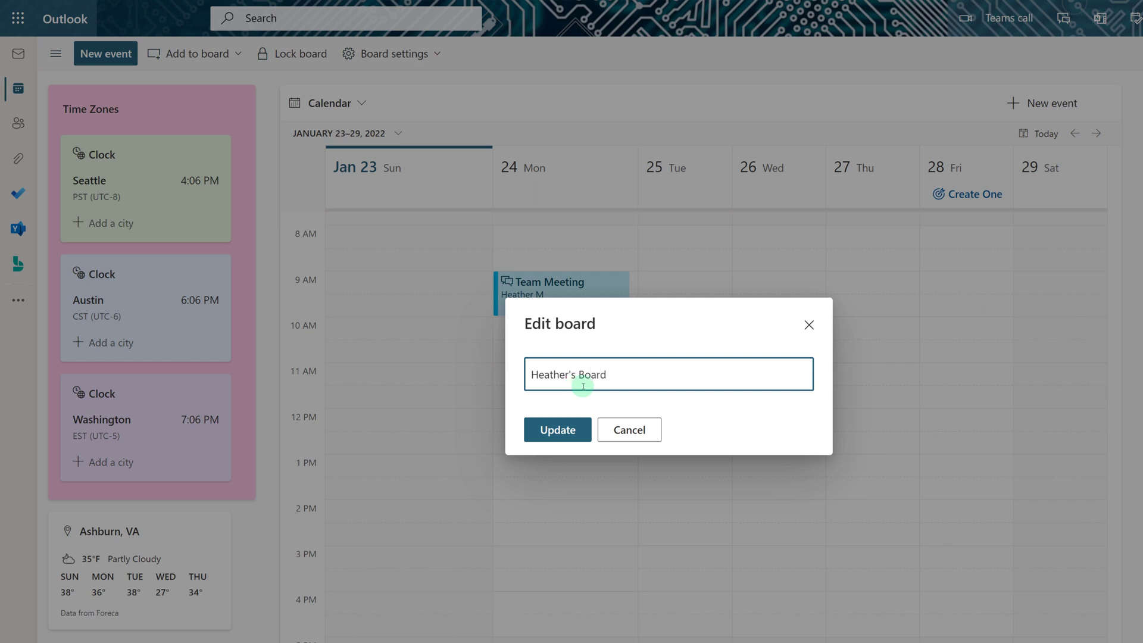
pyautogui.click(561, 435)
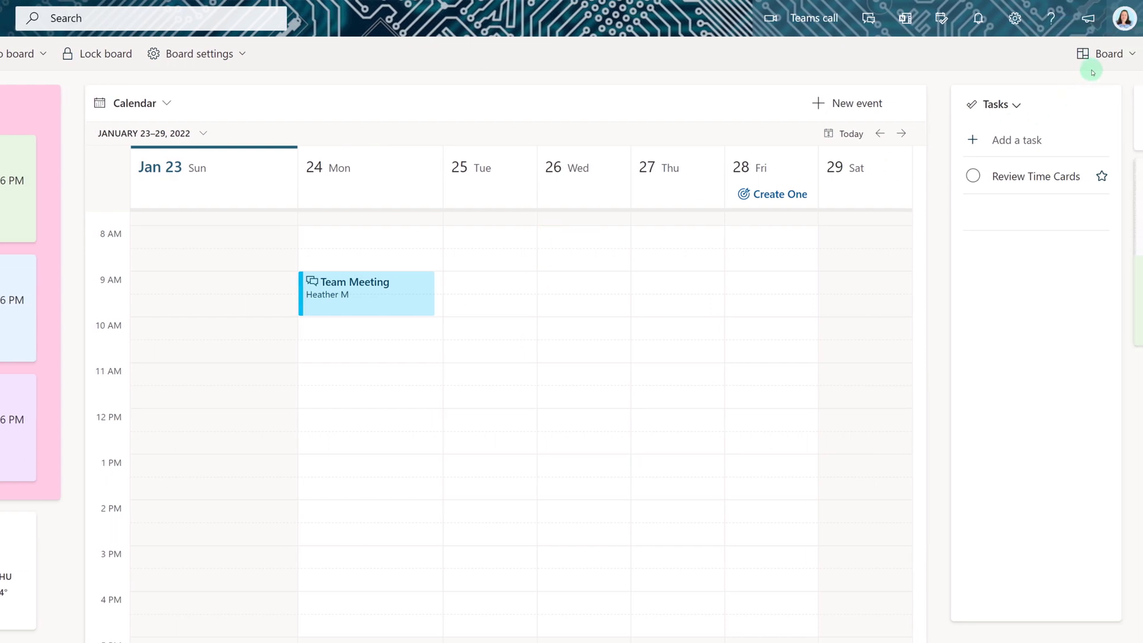
# - Create and open a new board named 'Training Team'
pyautogui.click(1113, 53)
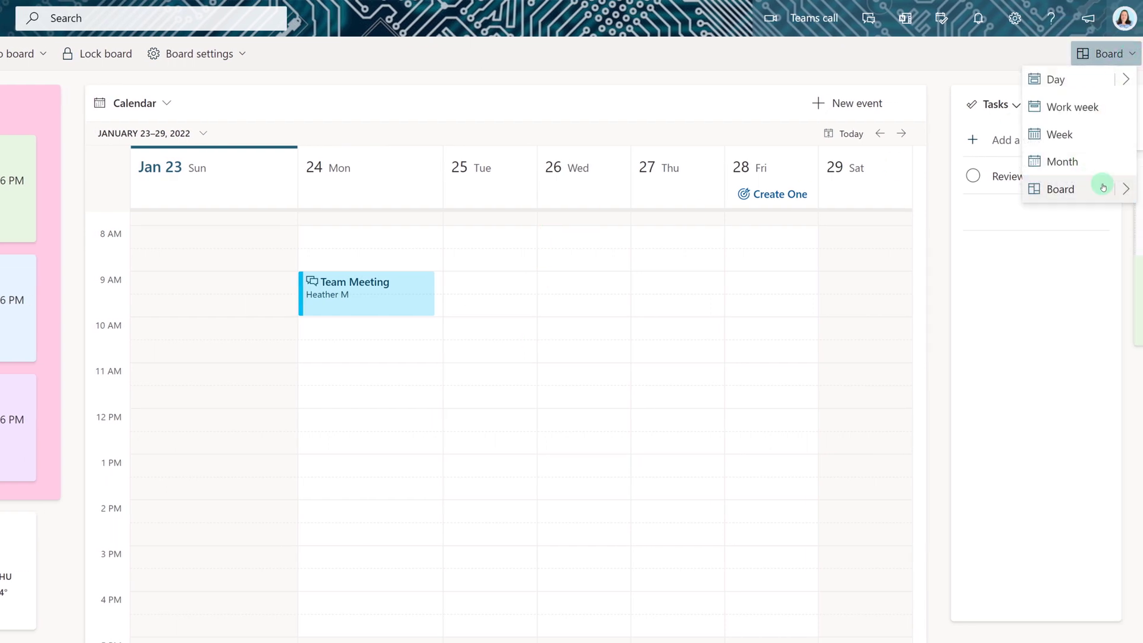
pyautogui.click(1125, 189)
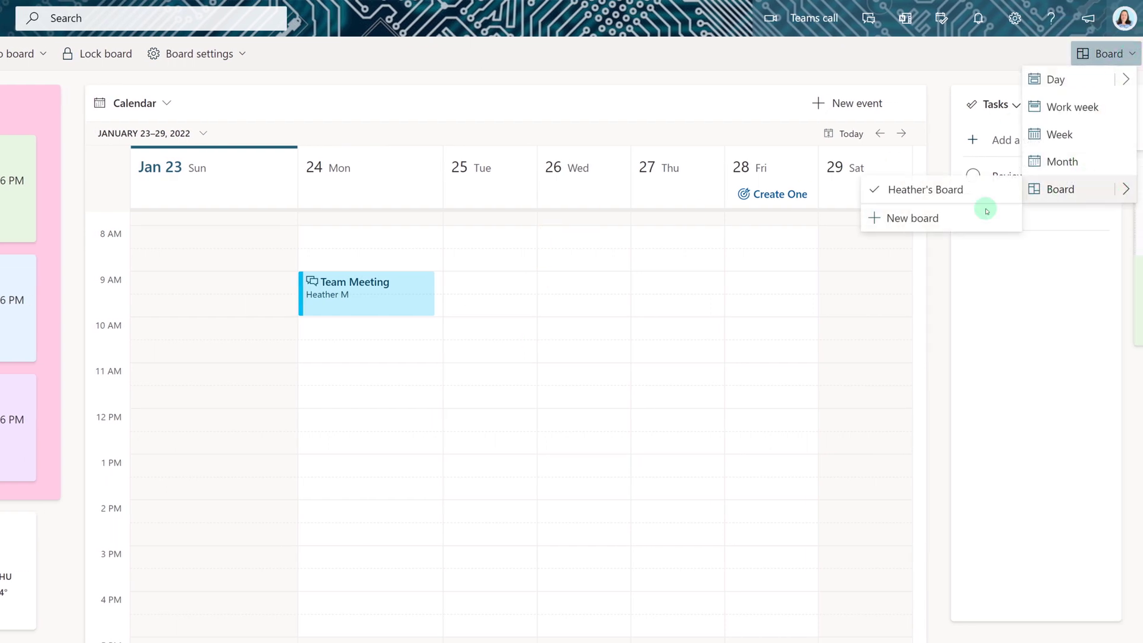
pyautogui.click(899, 219)
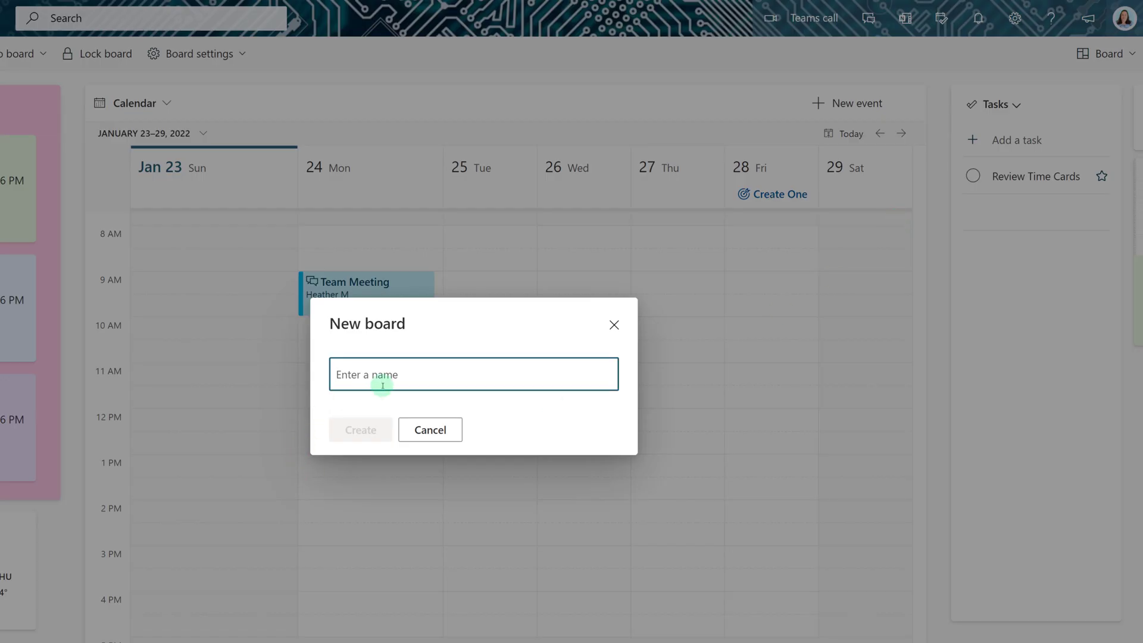
pyautogui.write('Training Team')
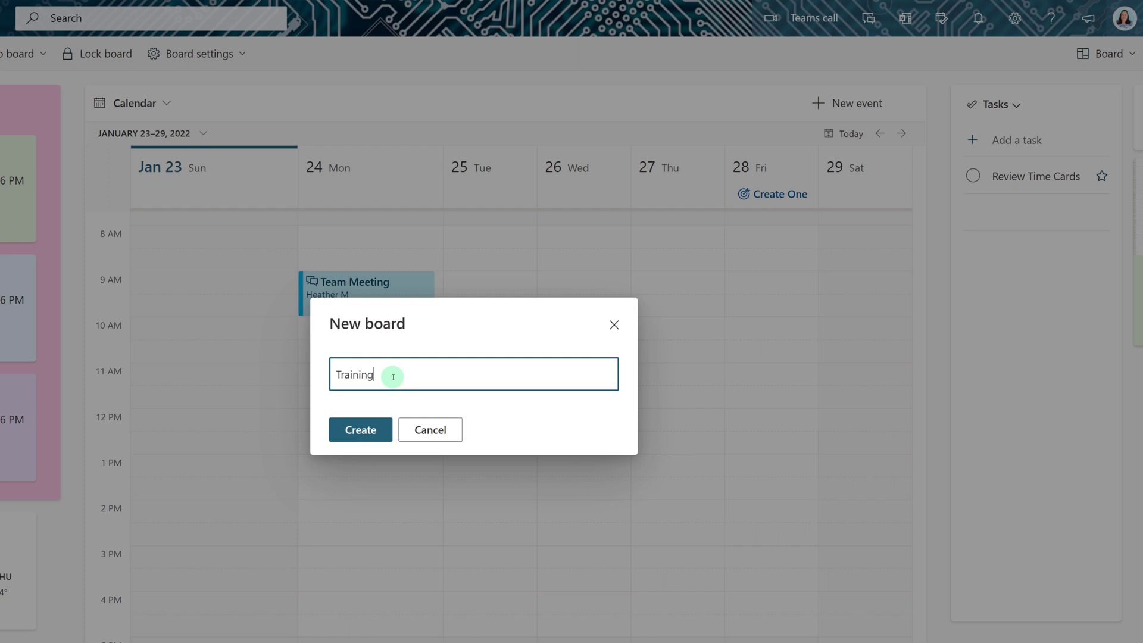
pyautogui.press('BackSpace')
pyautogui.click(351, 439)
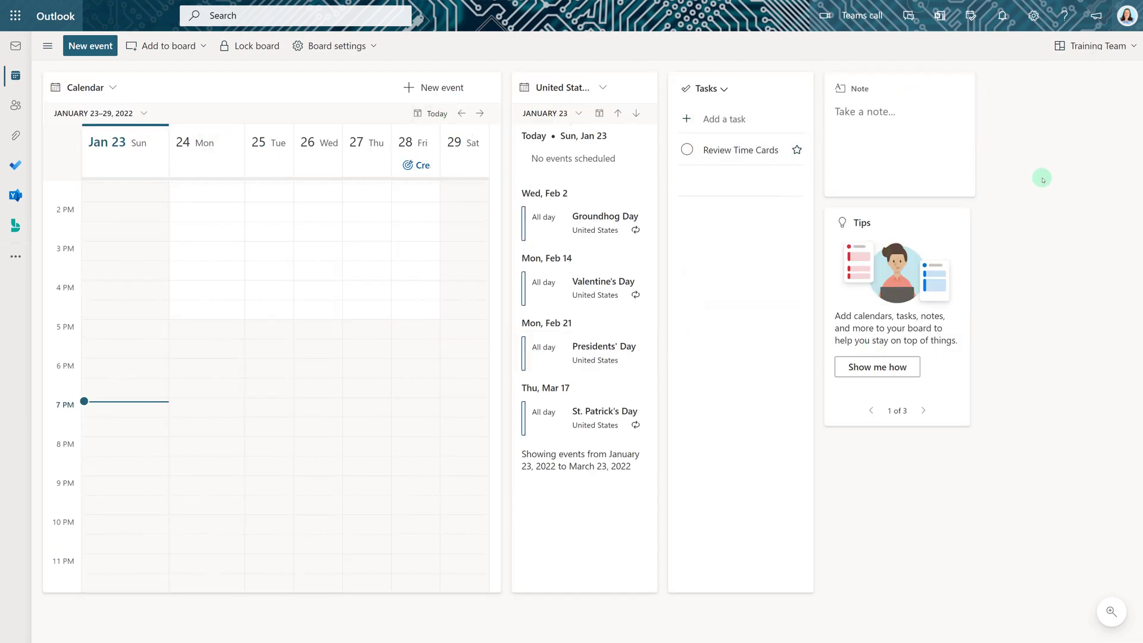
# - Show the TrainingTeam calendar on the calendar card and hide the default Calendar
pyautogui.moveTo(1038, 178); pyautogui.dragTo(1075, 173)
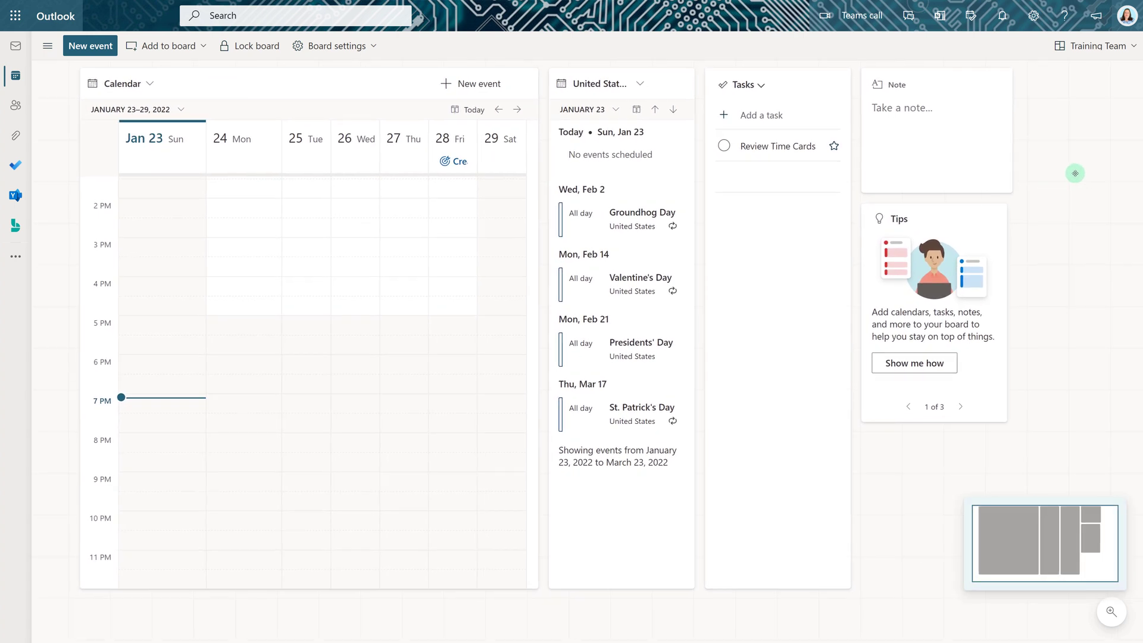
pyautogui.click(151, 85)
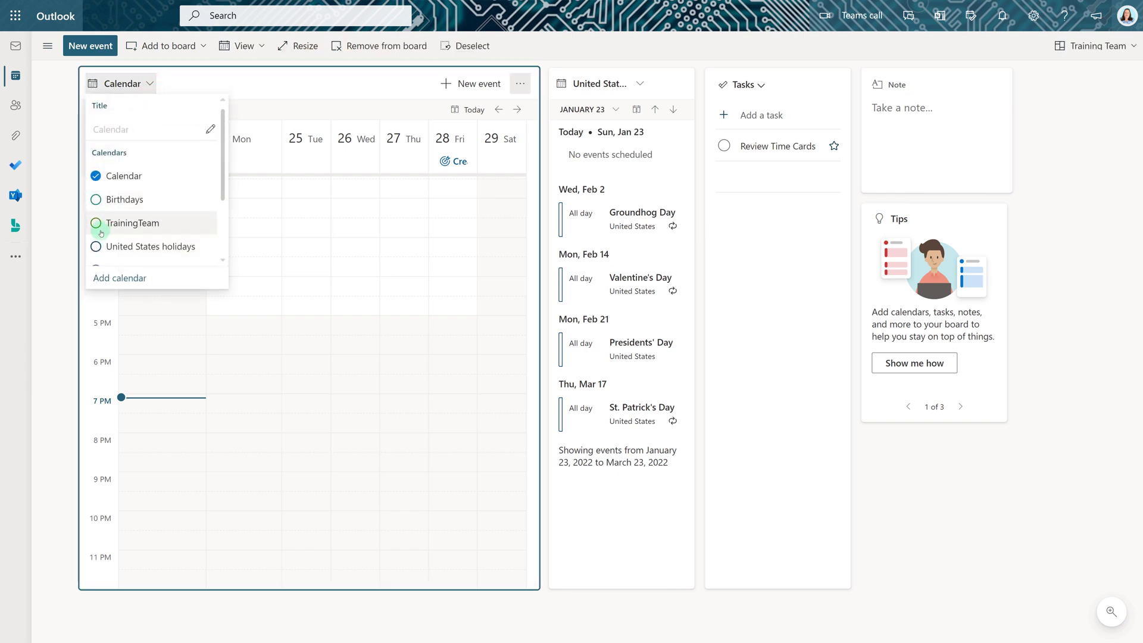
pyautogui.click(97, 225)
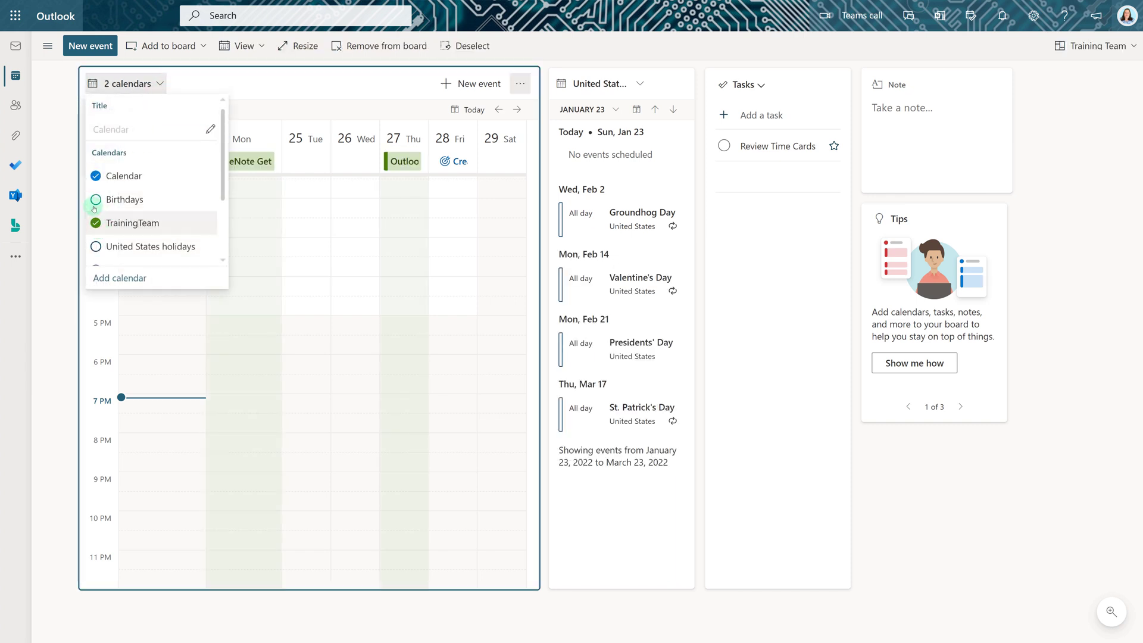
pyautogui.click(97, 176)
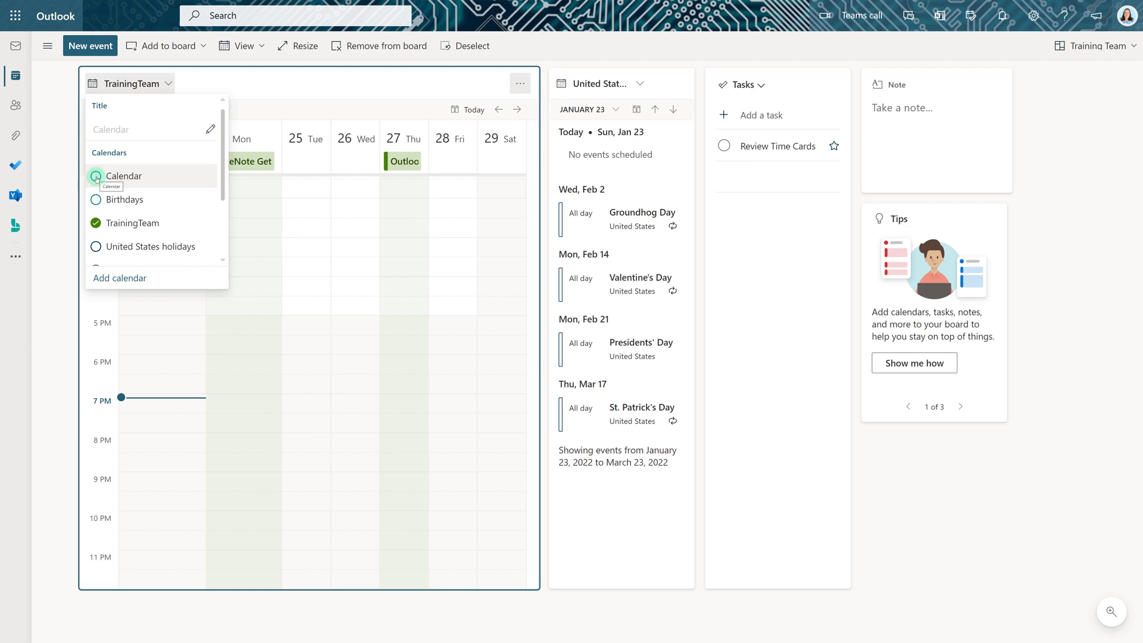
pyautogui.click(284, 106)
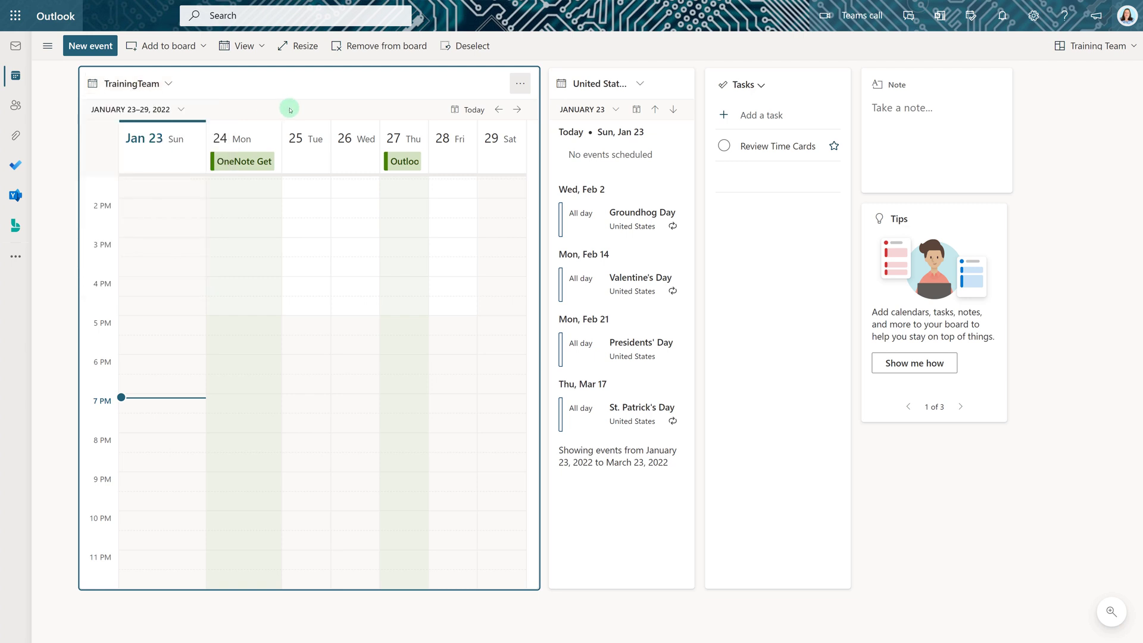
# - Switch from the Training Team board back to the owner's original board
pyautogui.click(1134, 48)
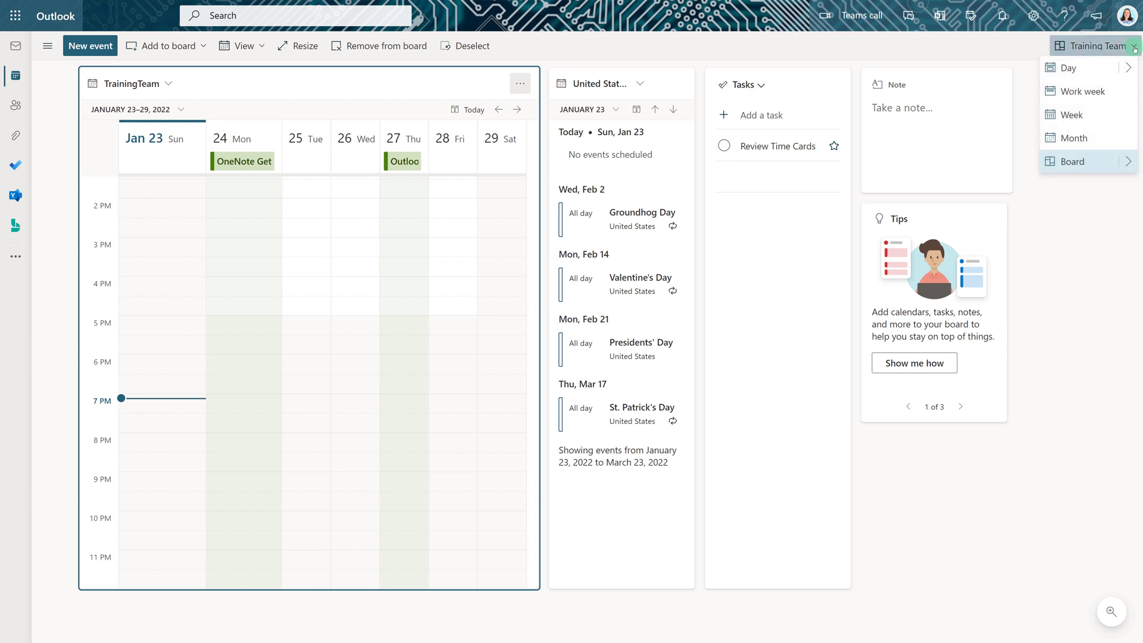
pyautogui.click(1127, 162)
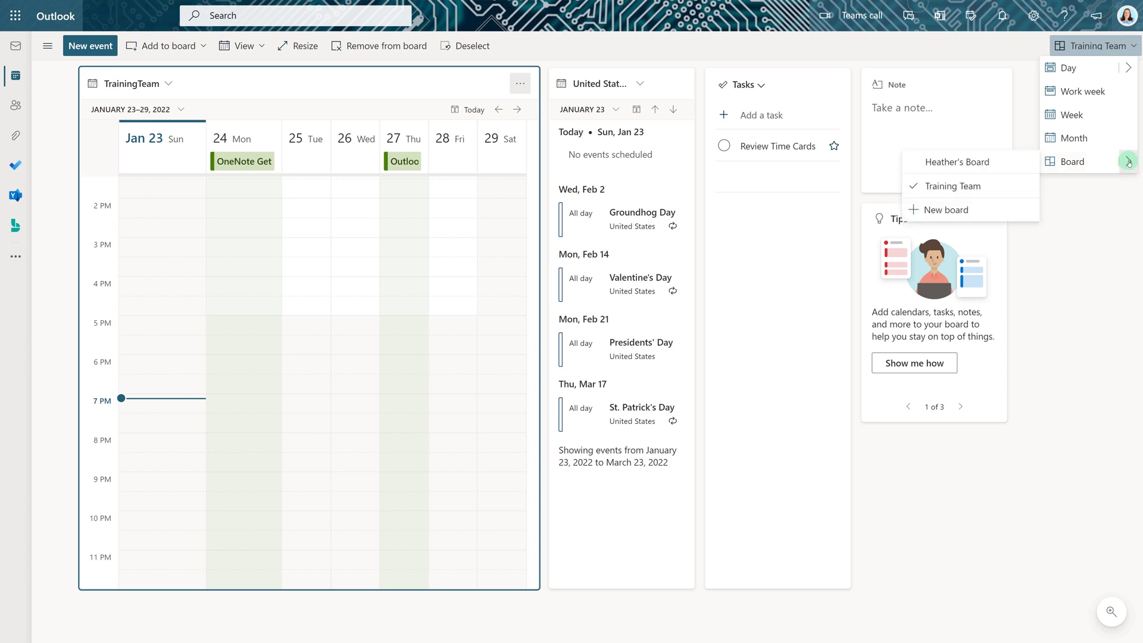
pyautogui.click(946, 165)
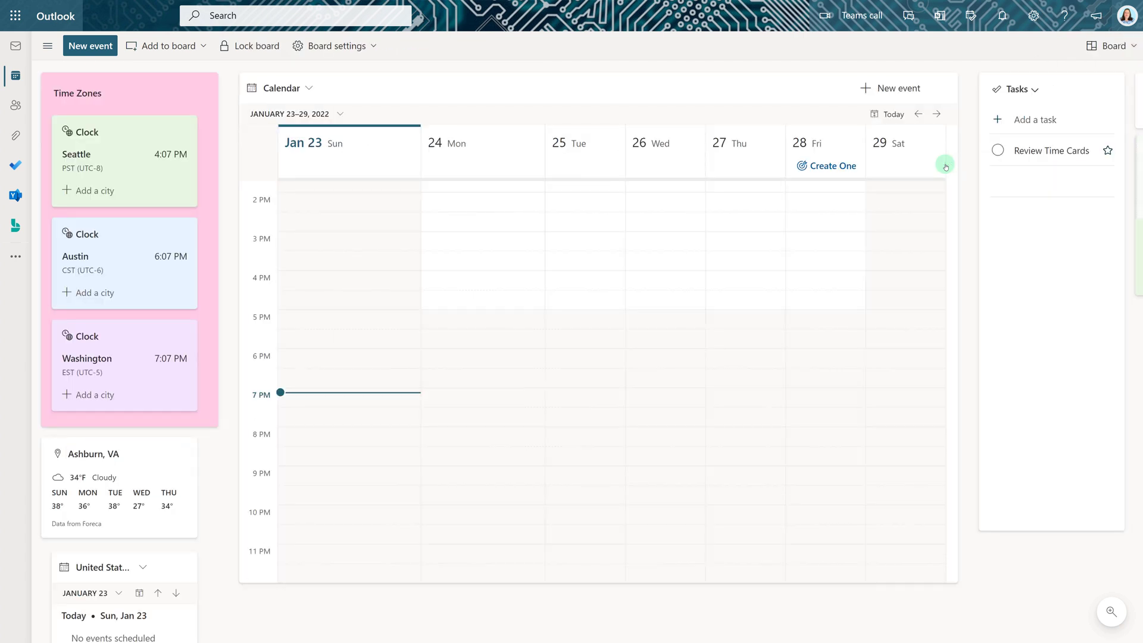